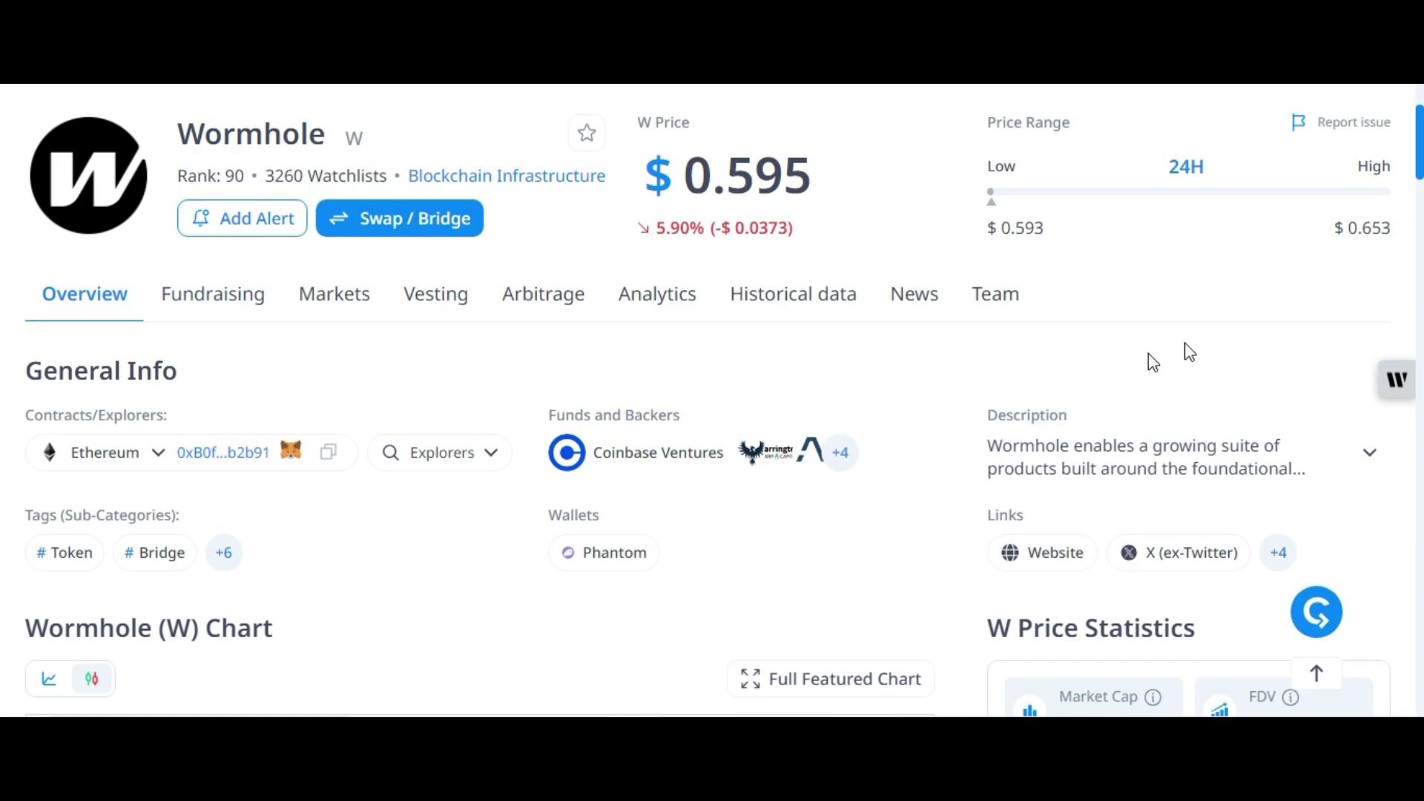
- Review Wormhole's price chart and the price statistics, including market cap, trading volume, supply and all-time high and low
drag(1419, 172, 1420, 222)
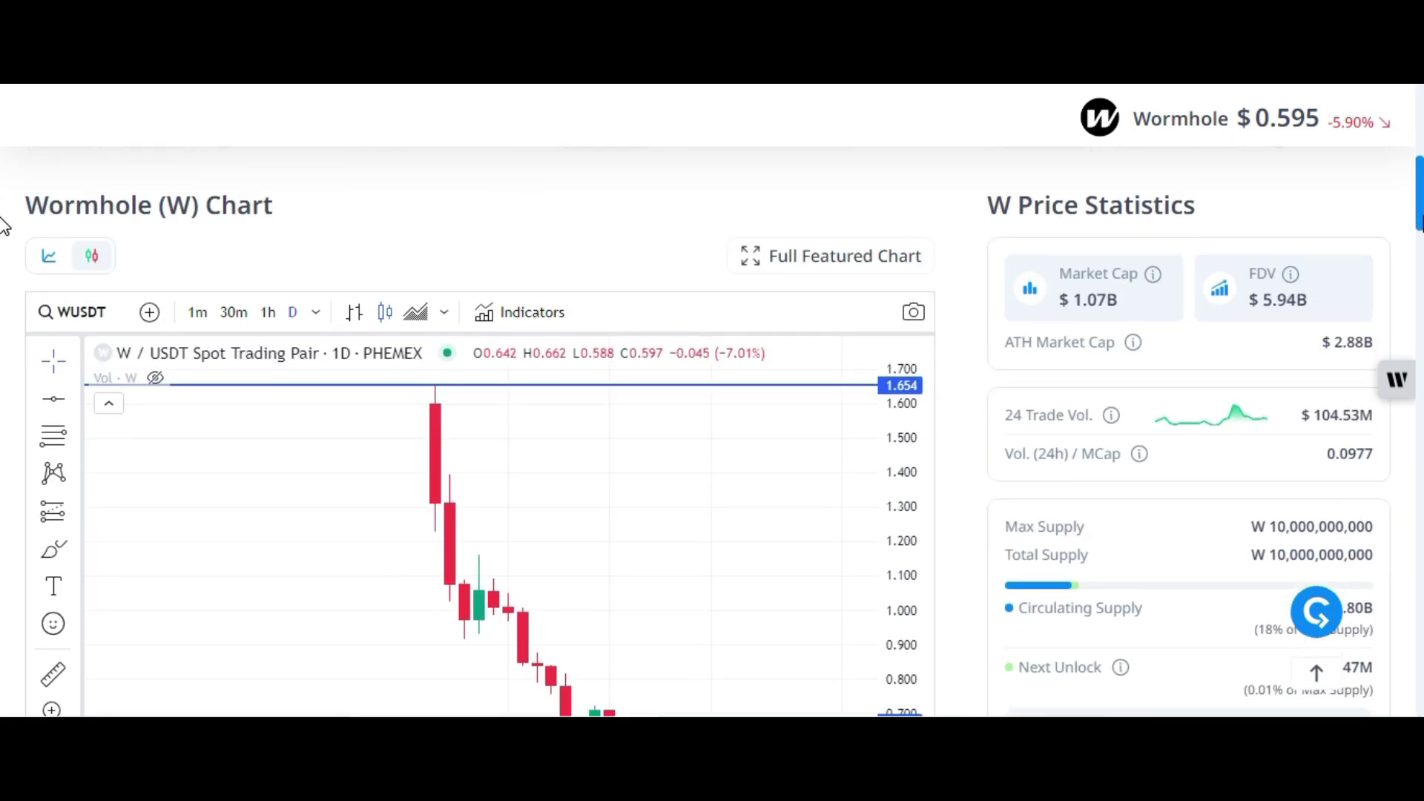
scroll(3, 227, down, 1)
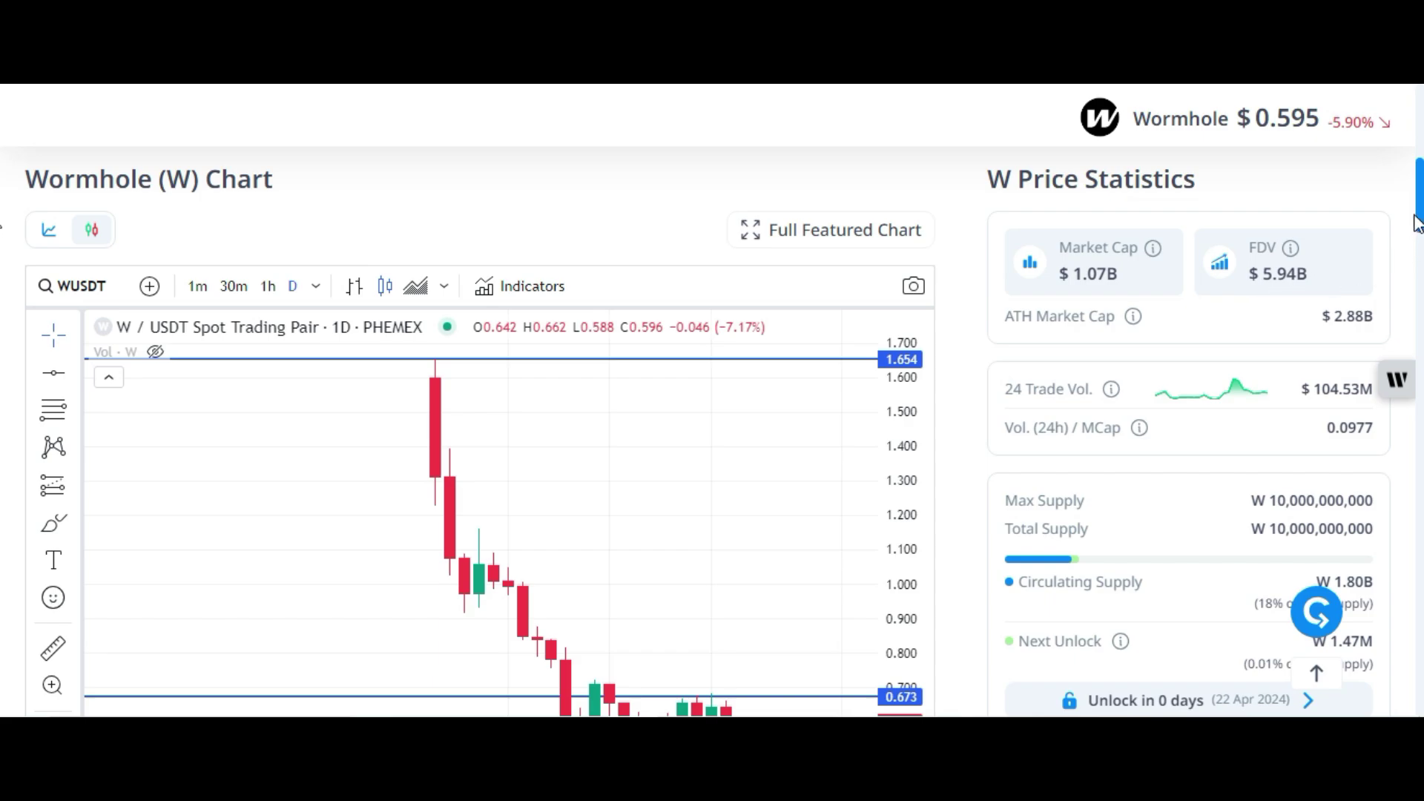
scroll(2, 218, down, 2)
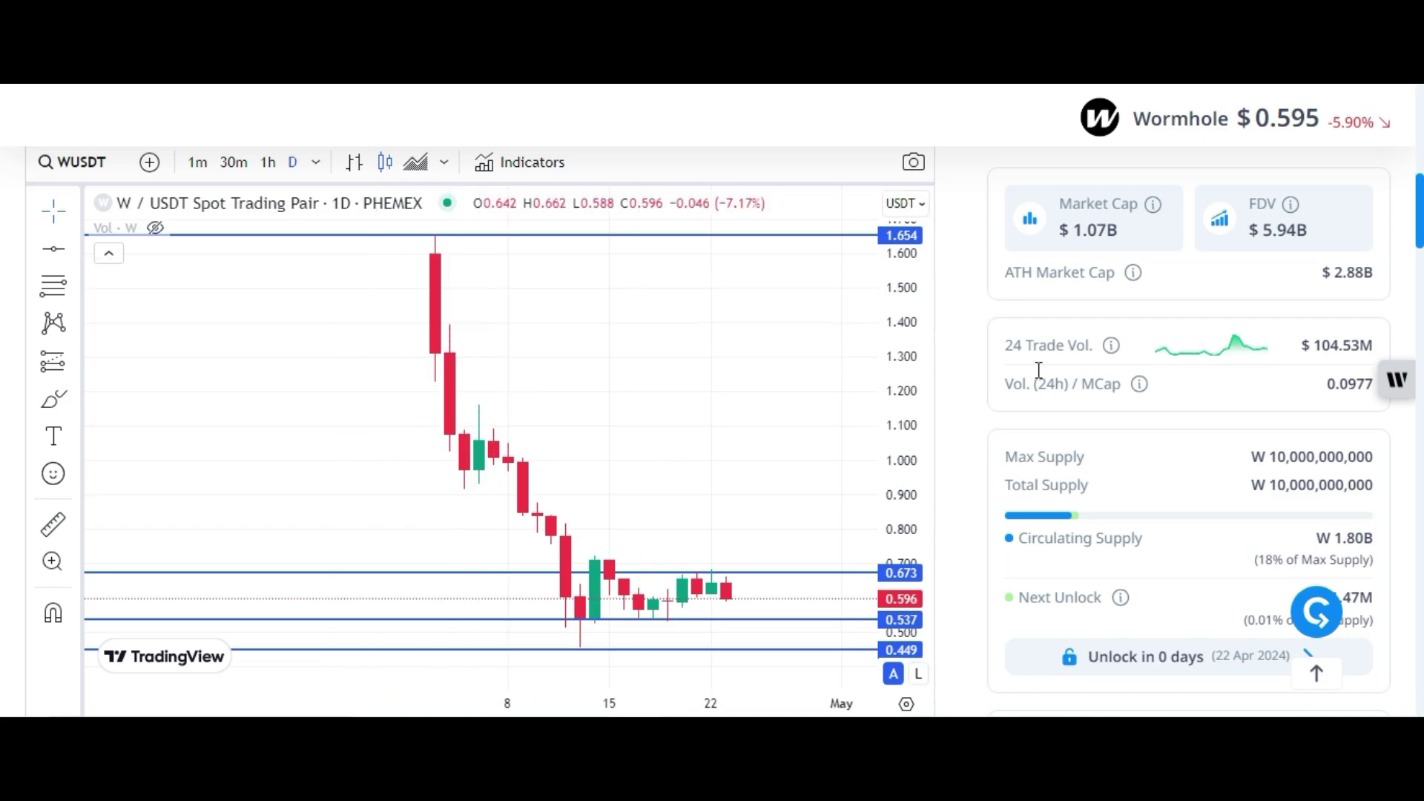
scroll(3, 245, down, 1)
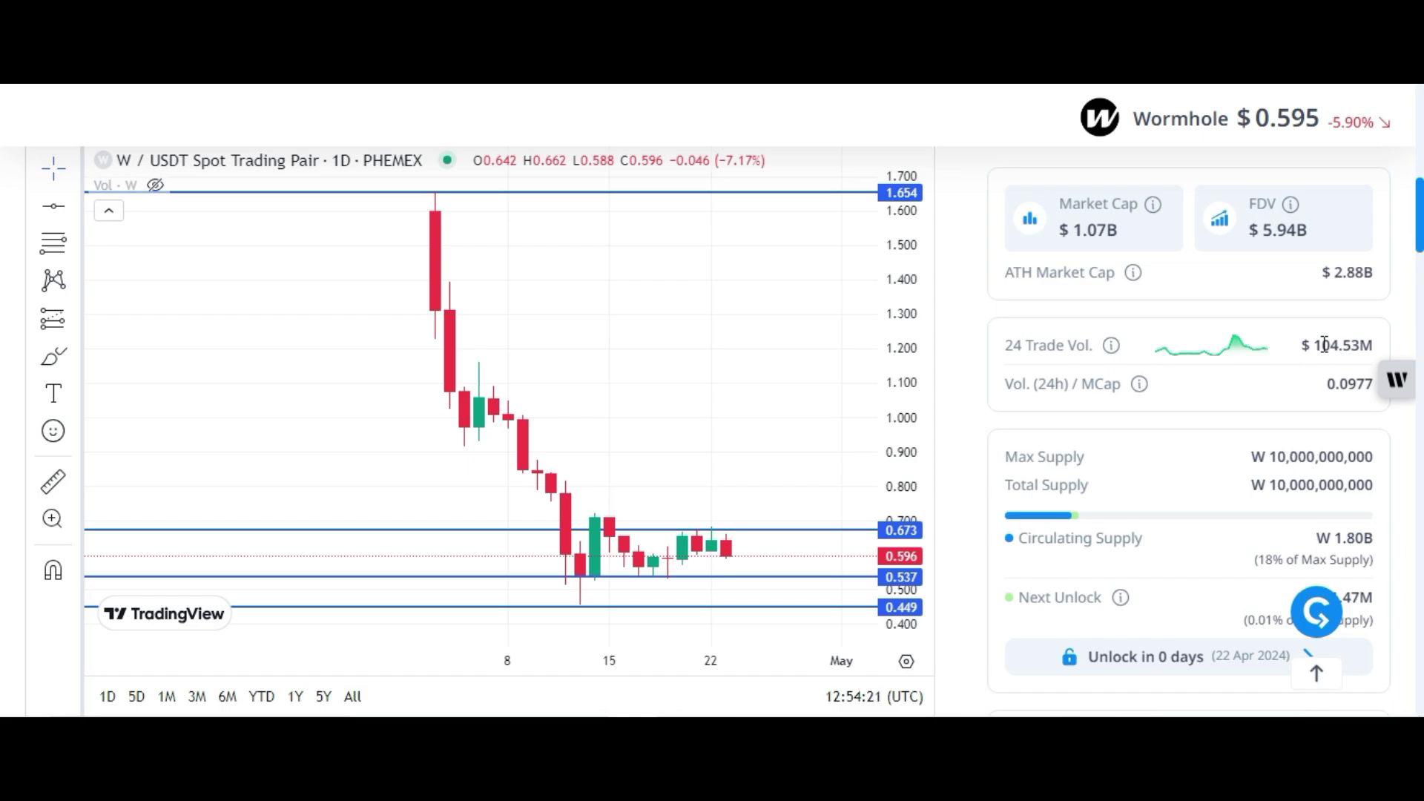
scroll(3, 230, down, 1)
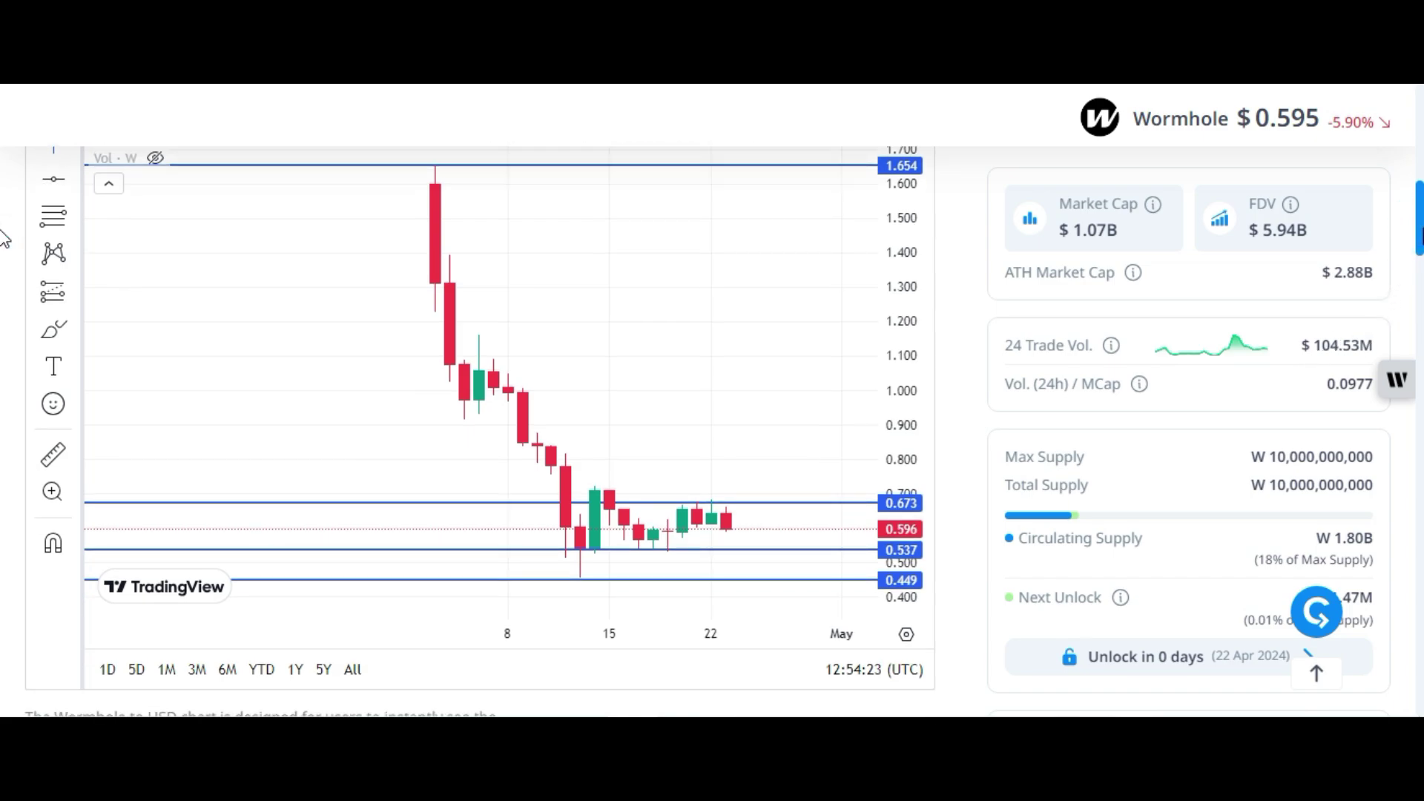
scroll(1324, 369, down, 2)
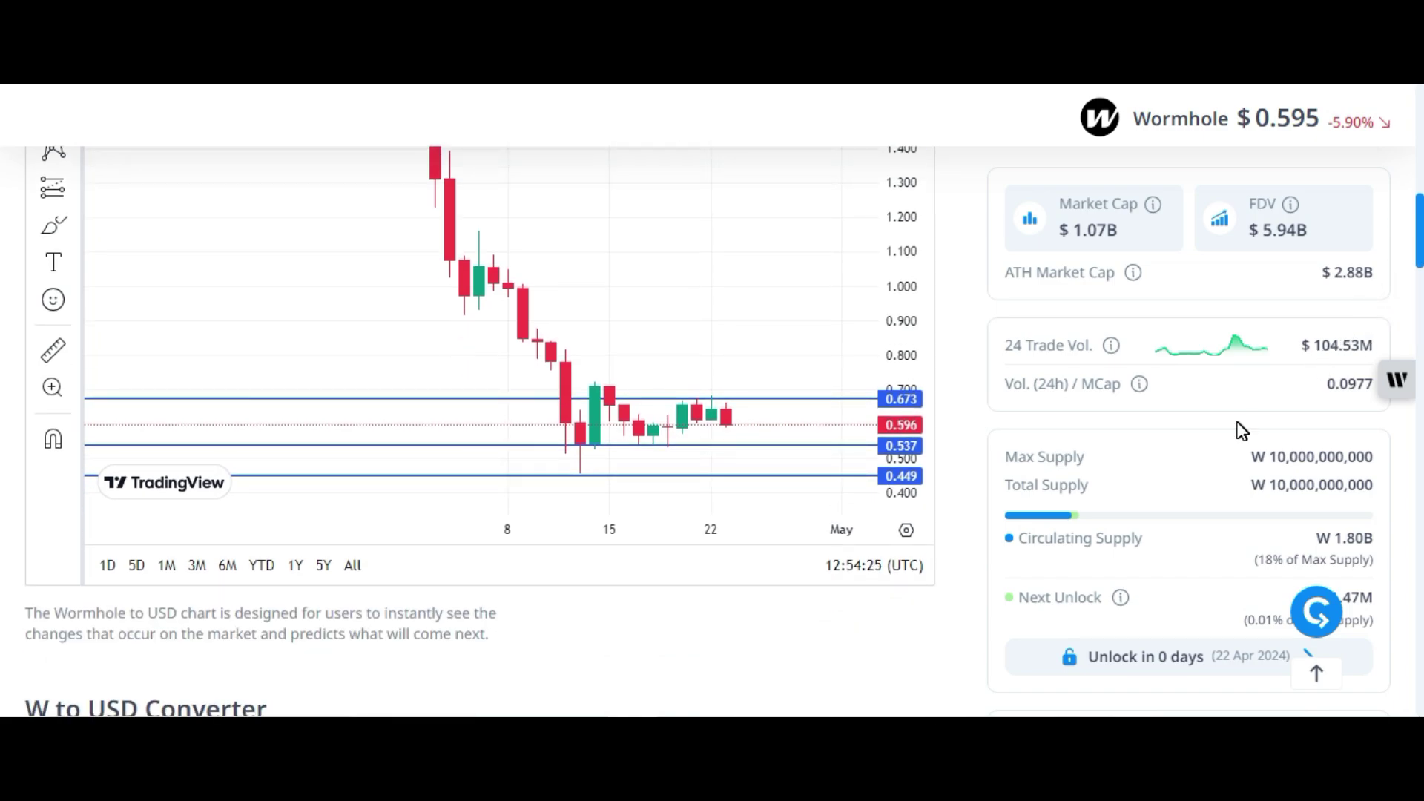
scroll(1239, 428, down, 4)
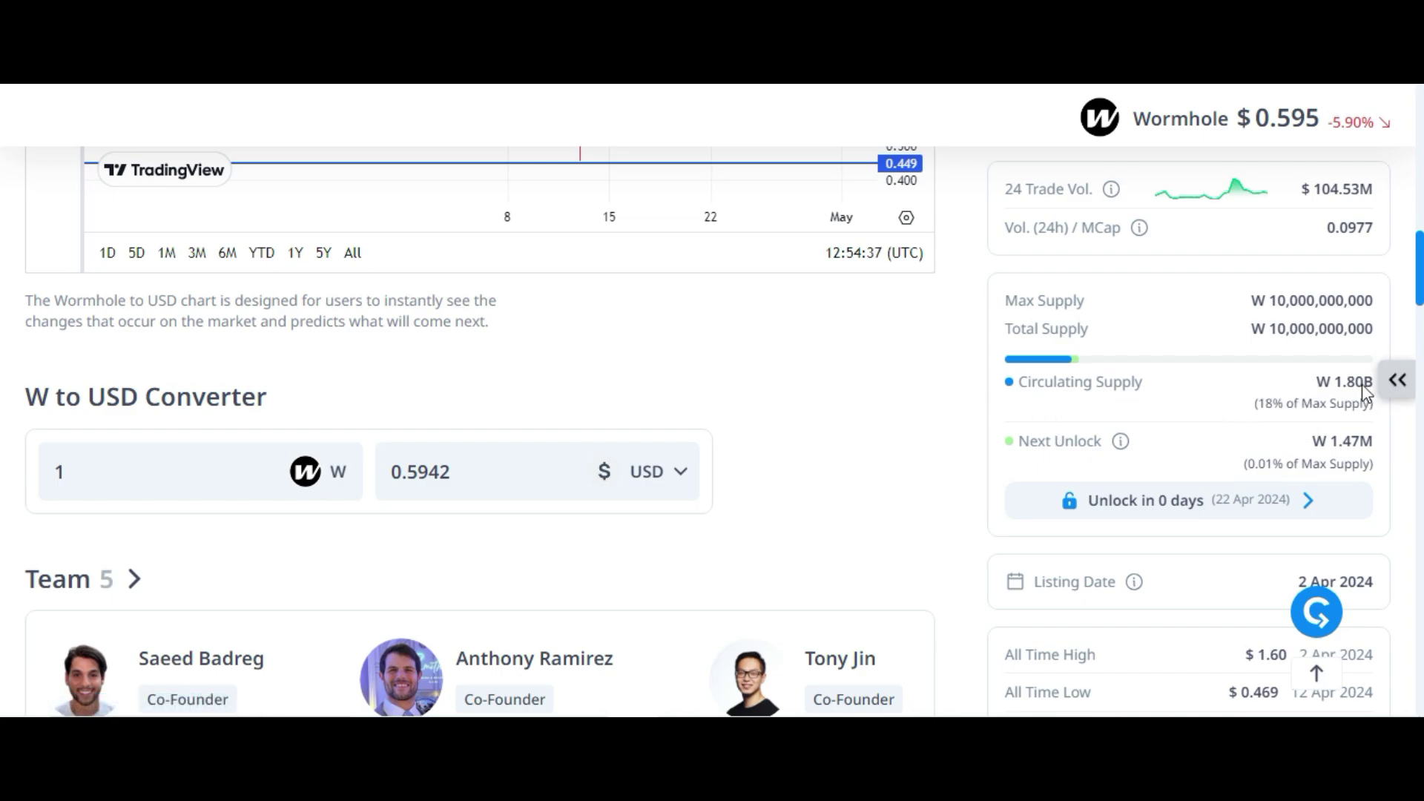
drag(1419, 274, 1419, 297)
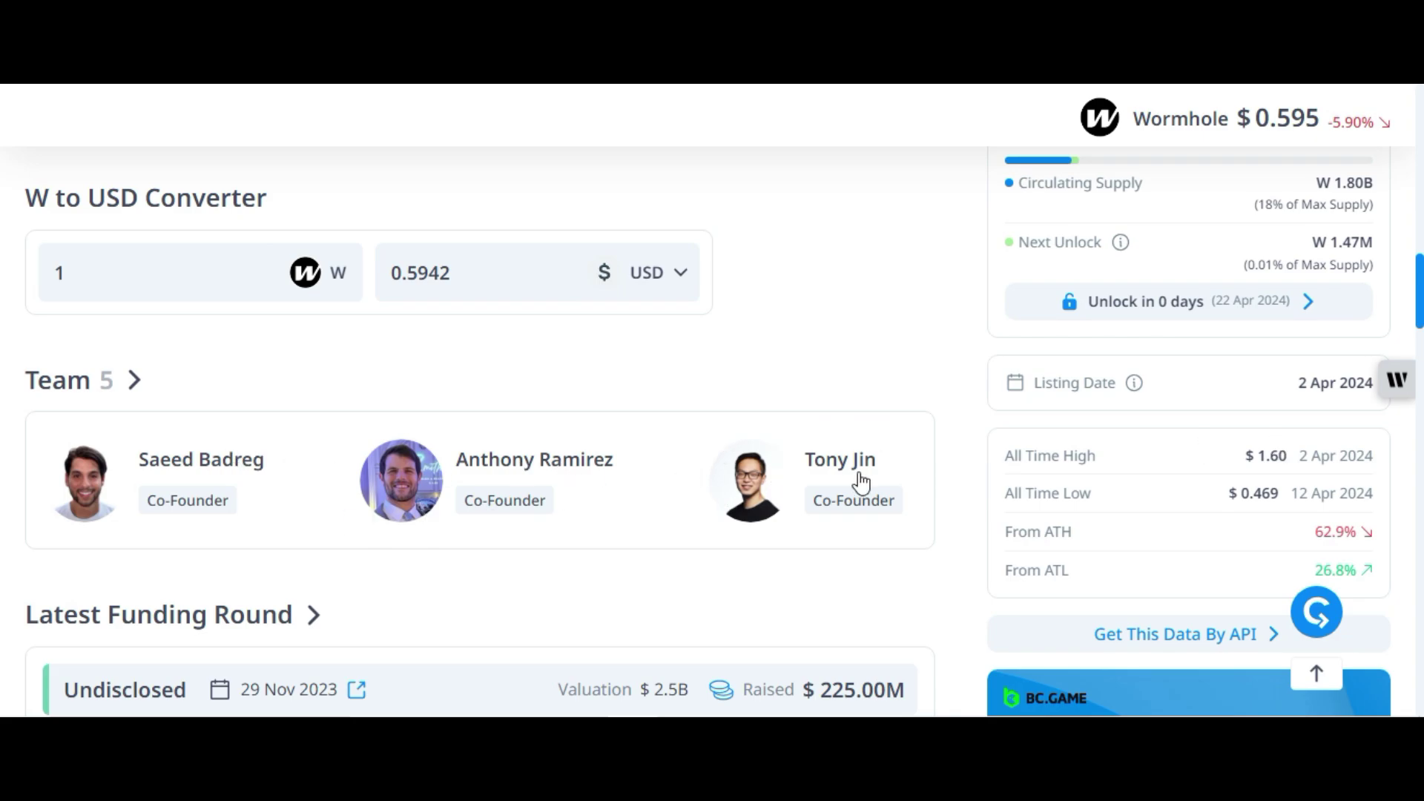
- Examine the Wormhole Markets table for the exchanges that list W, with their prices and volumes
drag(1418, 304, 1418, 408)
scroll(3, 411, down, 2)
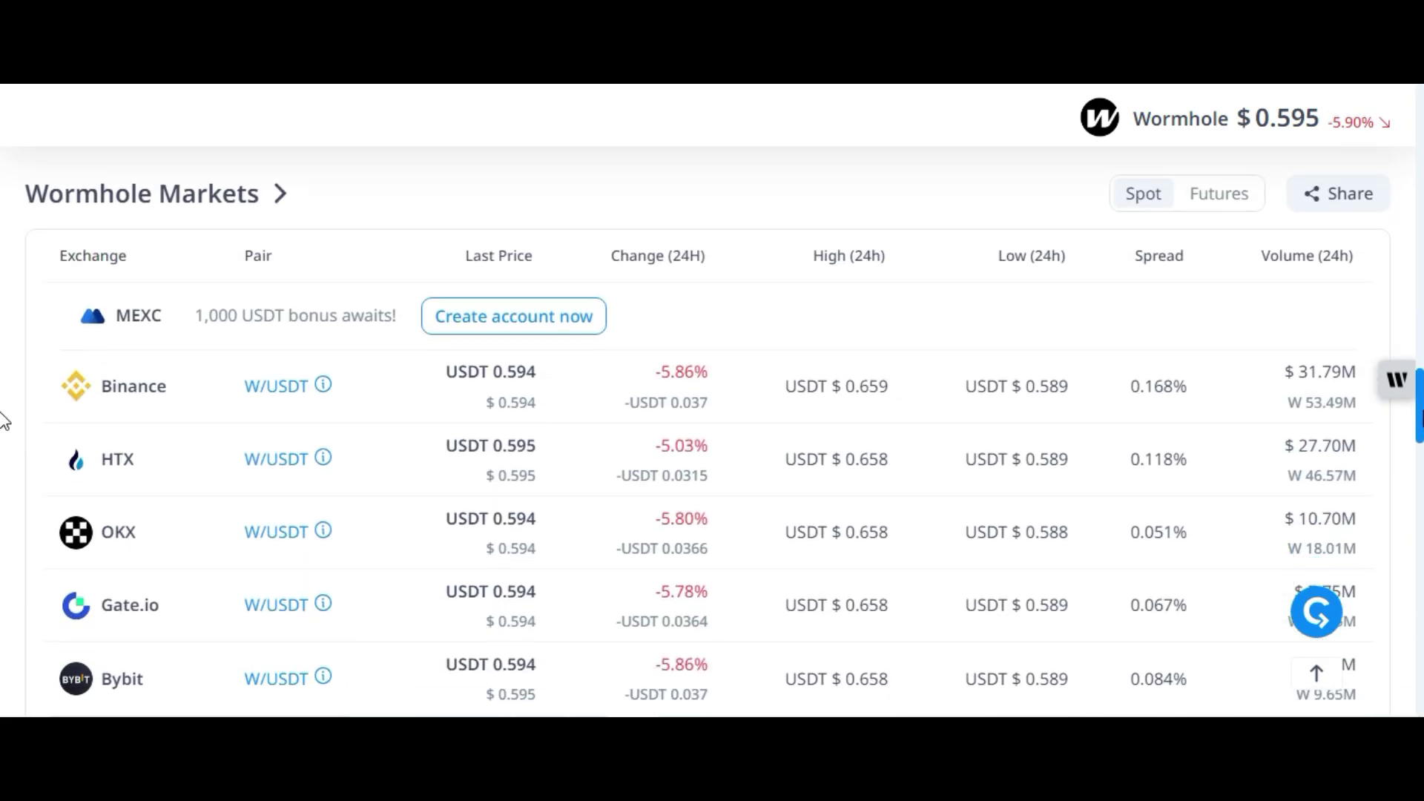
scroll(4, 421, down, 1)
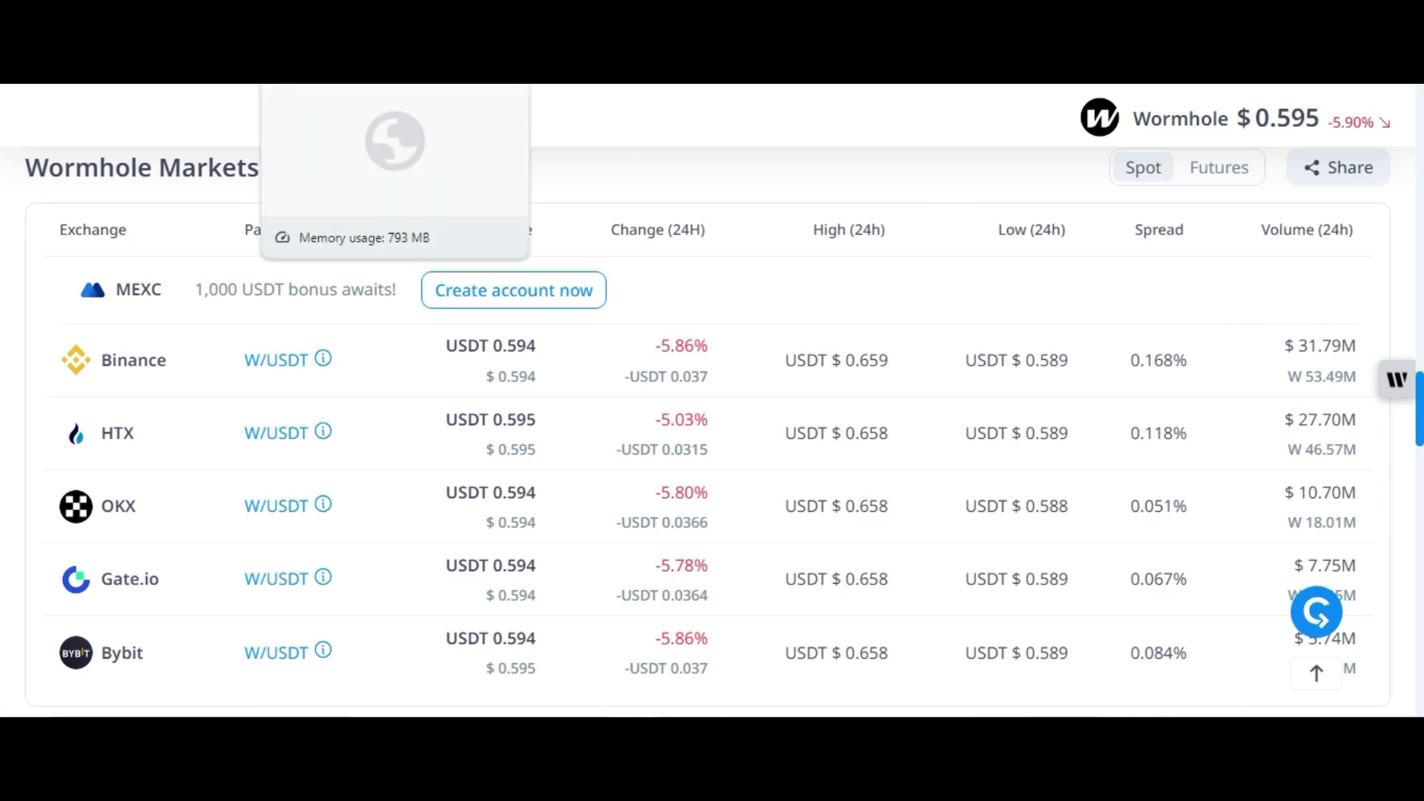
- Switch to the TradingView WUSDT chart and draw a vertical trend line across the triangle on 13 April, from about 0.5028 to 0.7815
click(395, 85)
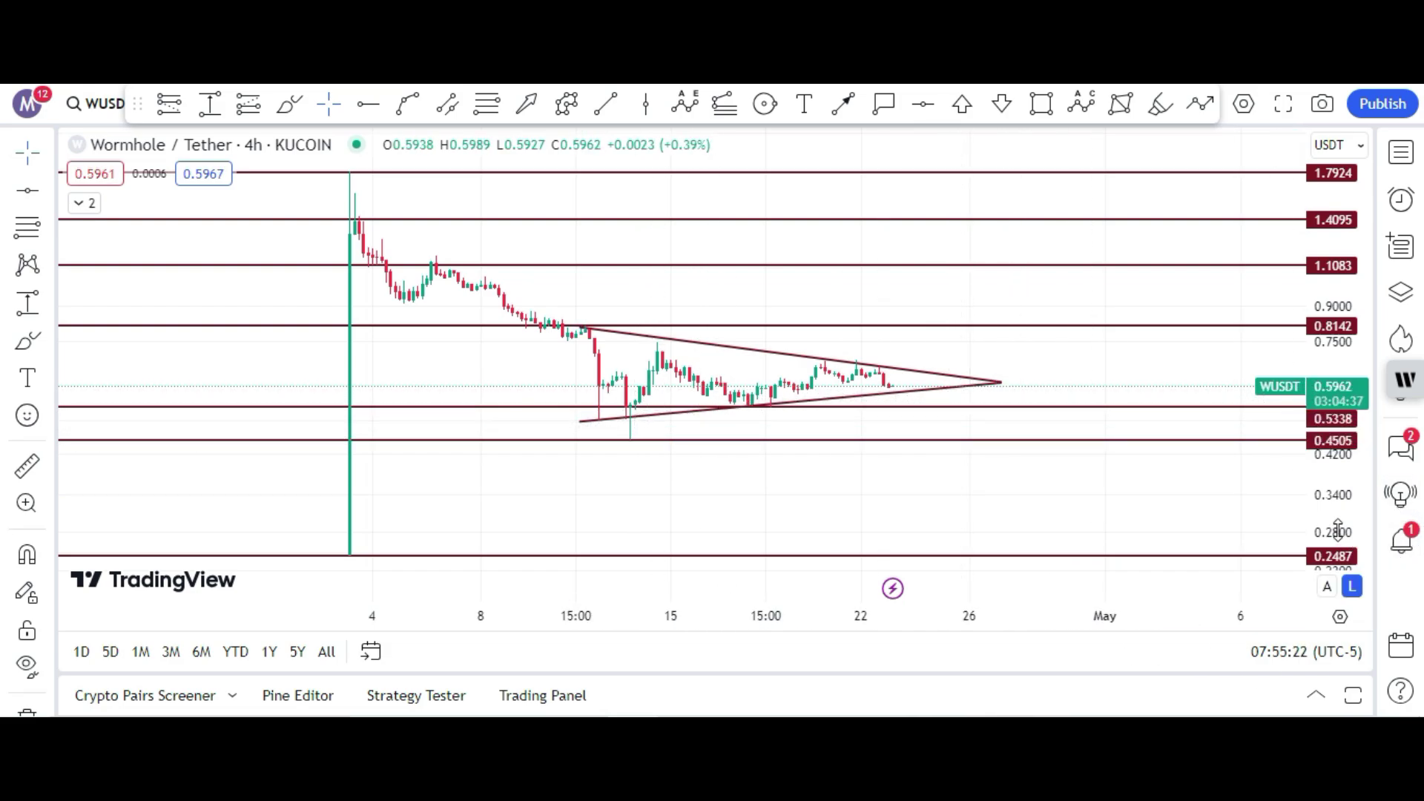
drag(1338, 529, 1338, 460)
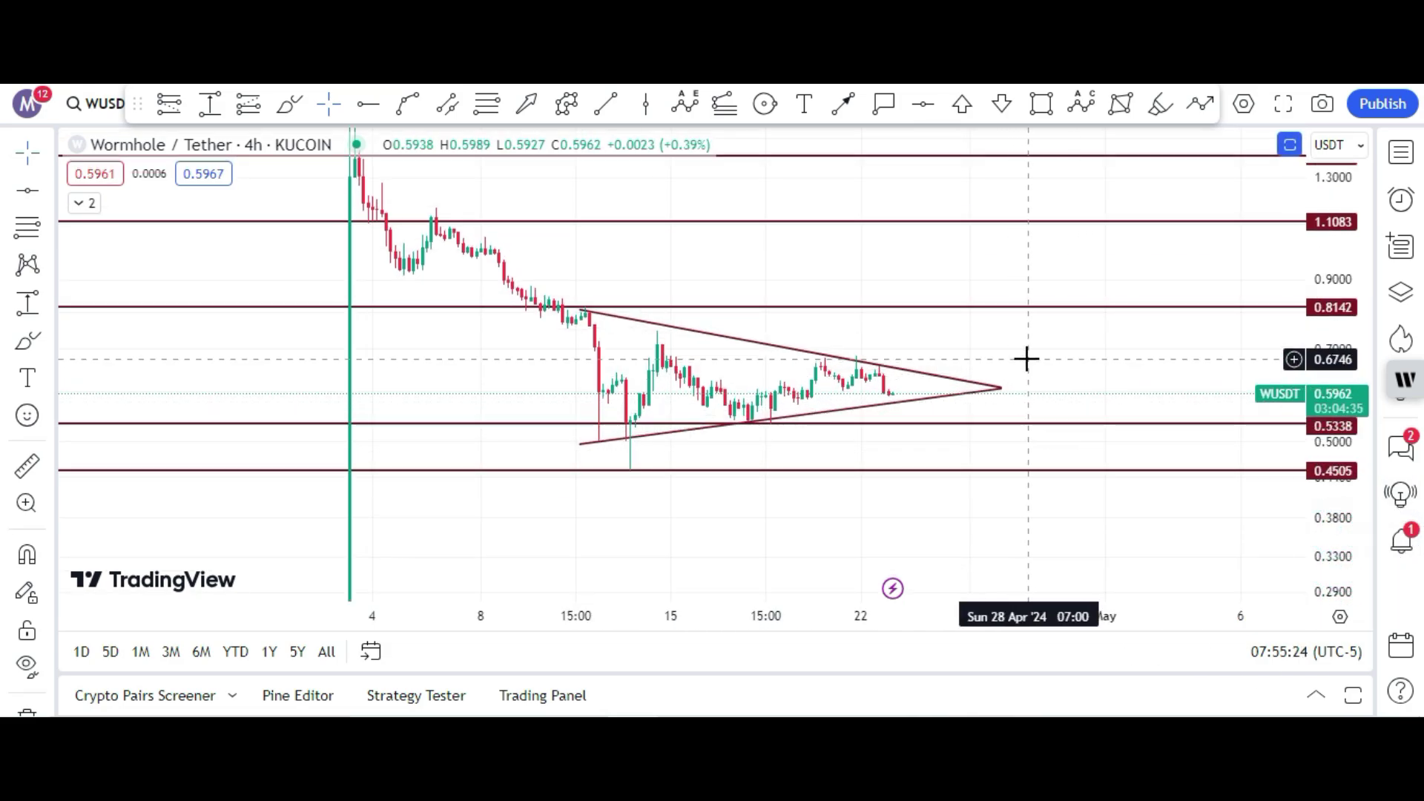
scroll(1027, 359, down, 1)
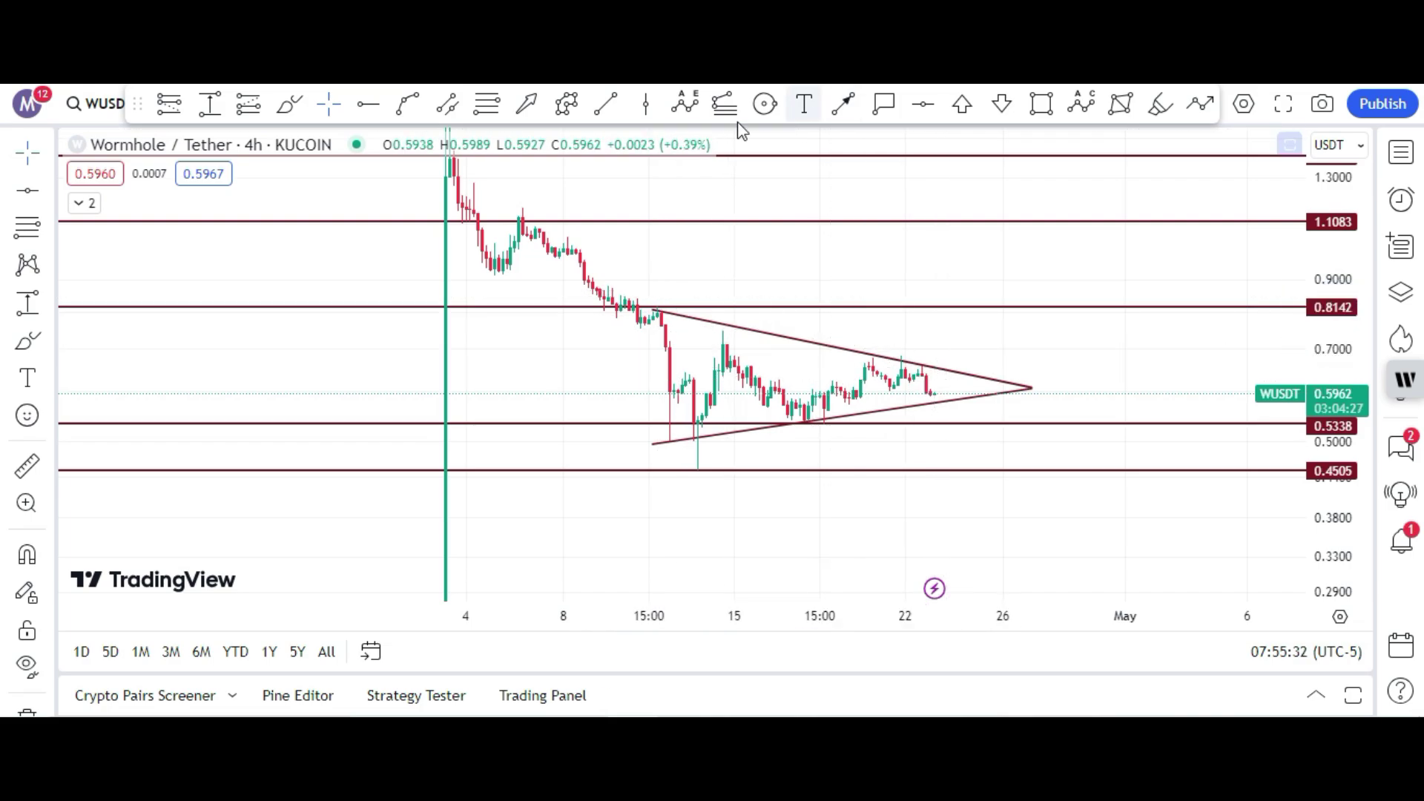
click(610, 105)
click(702, 440)
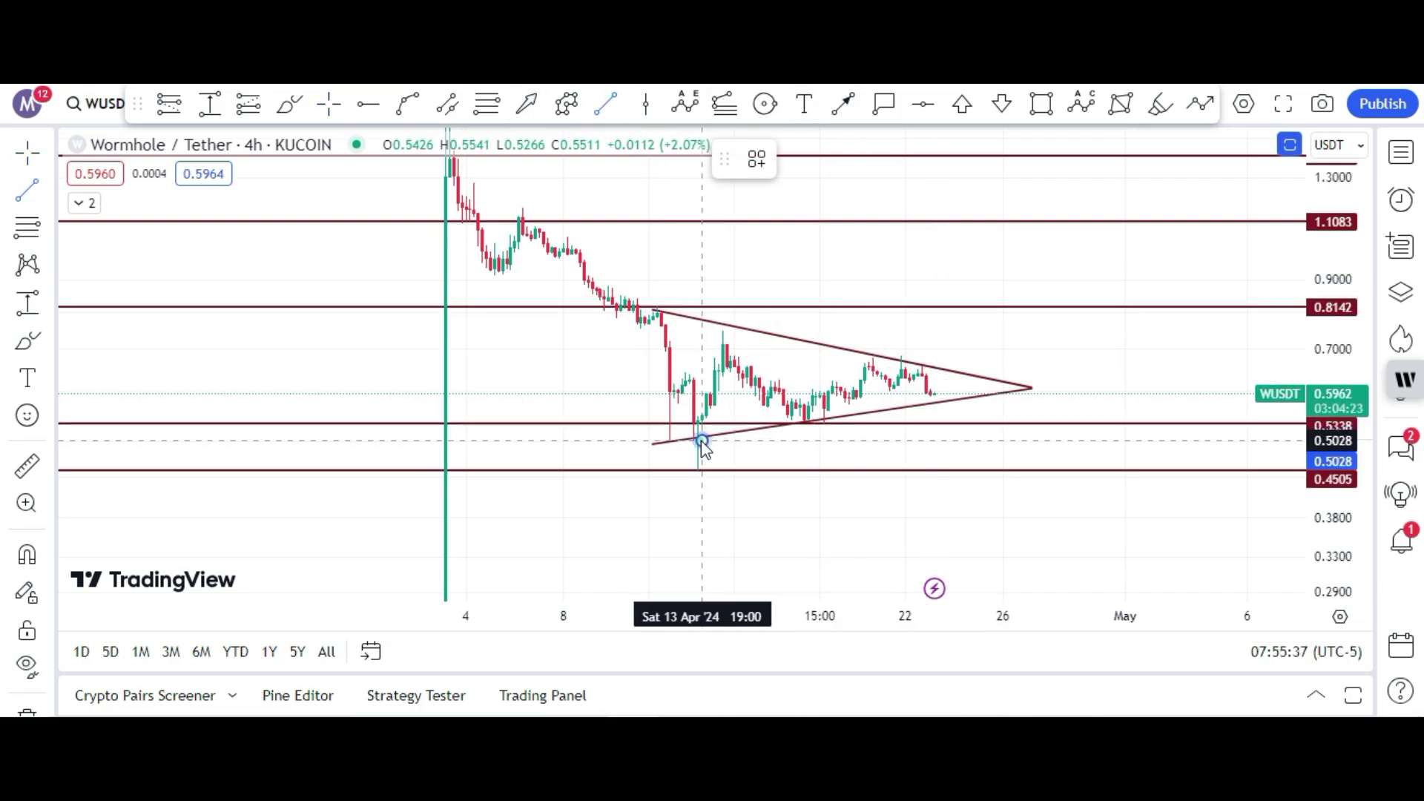
click(702, 318)
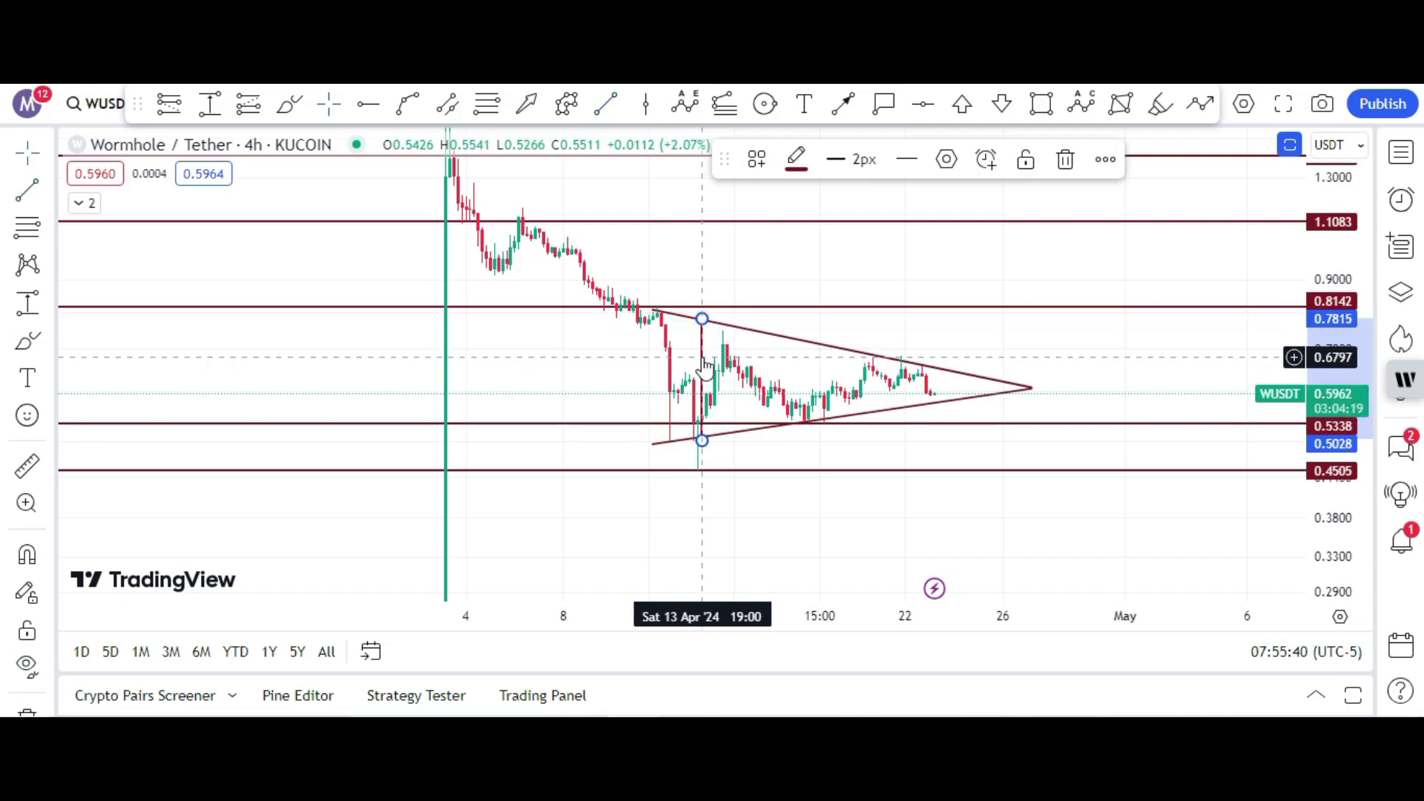
- Move the vertical line onto the triangle's upper boundary near the apex and place a horizontal line at its upper end, at 0.9688
drag(705, 364, 1008, 308)
click(1052, 264)
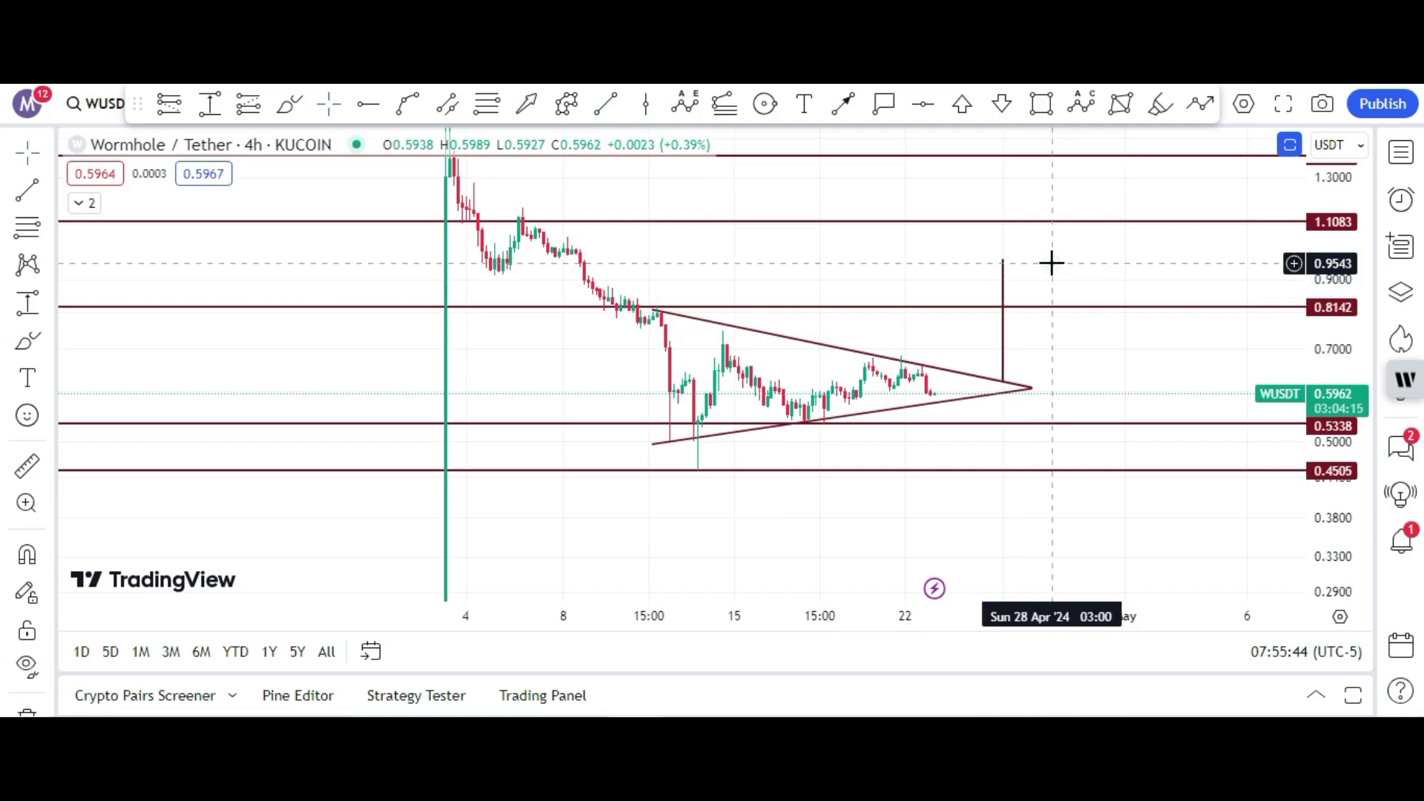
click(368, 103)
click(924, 103)
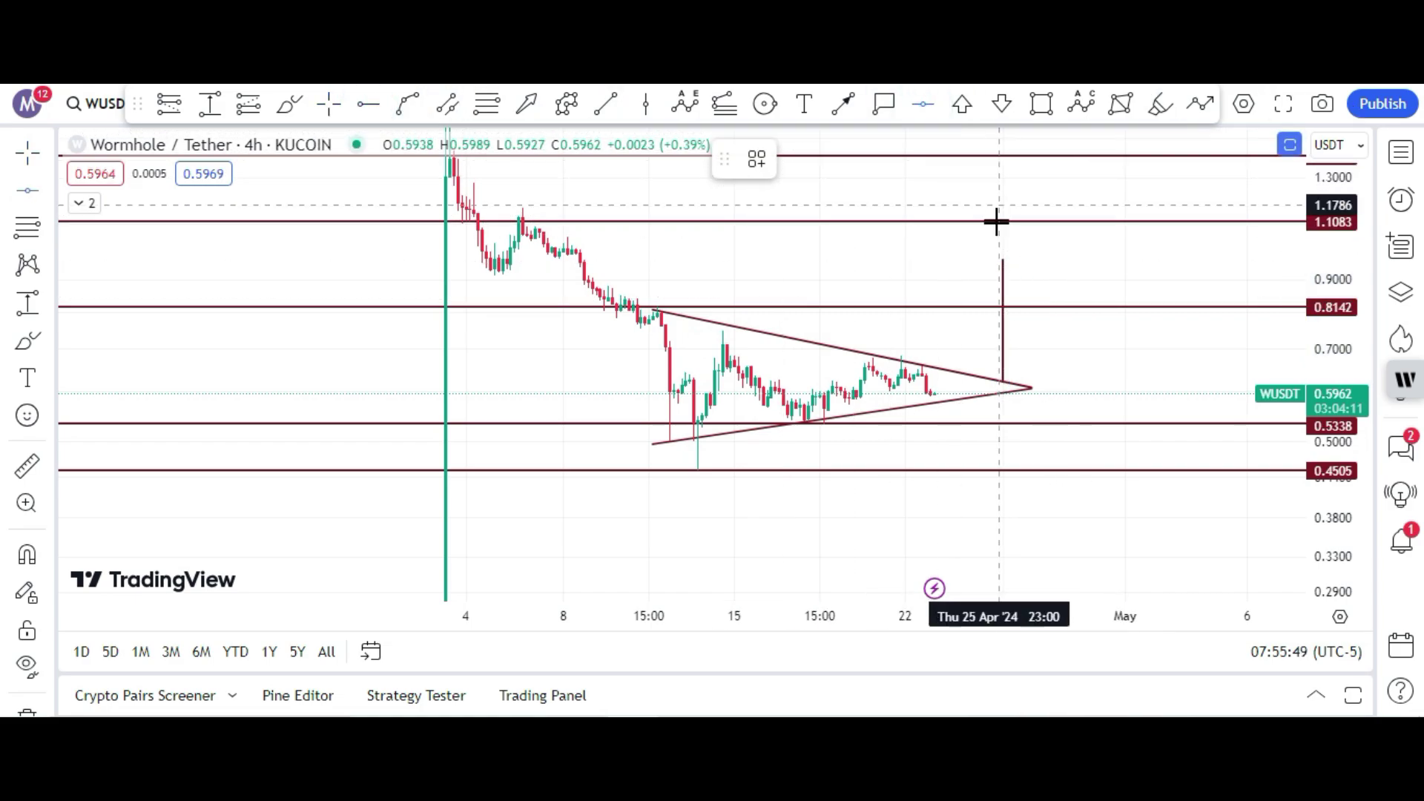
click(972, 259)
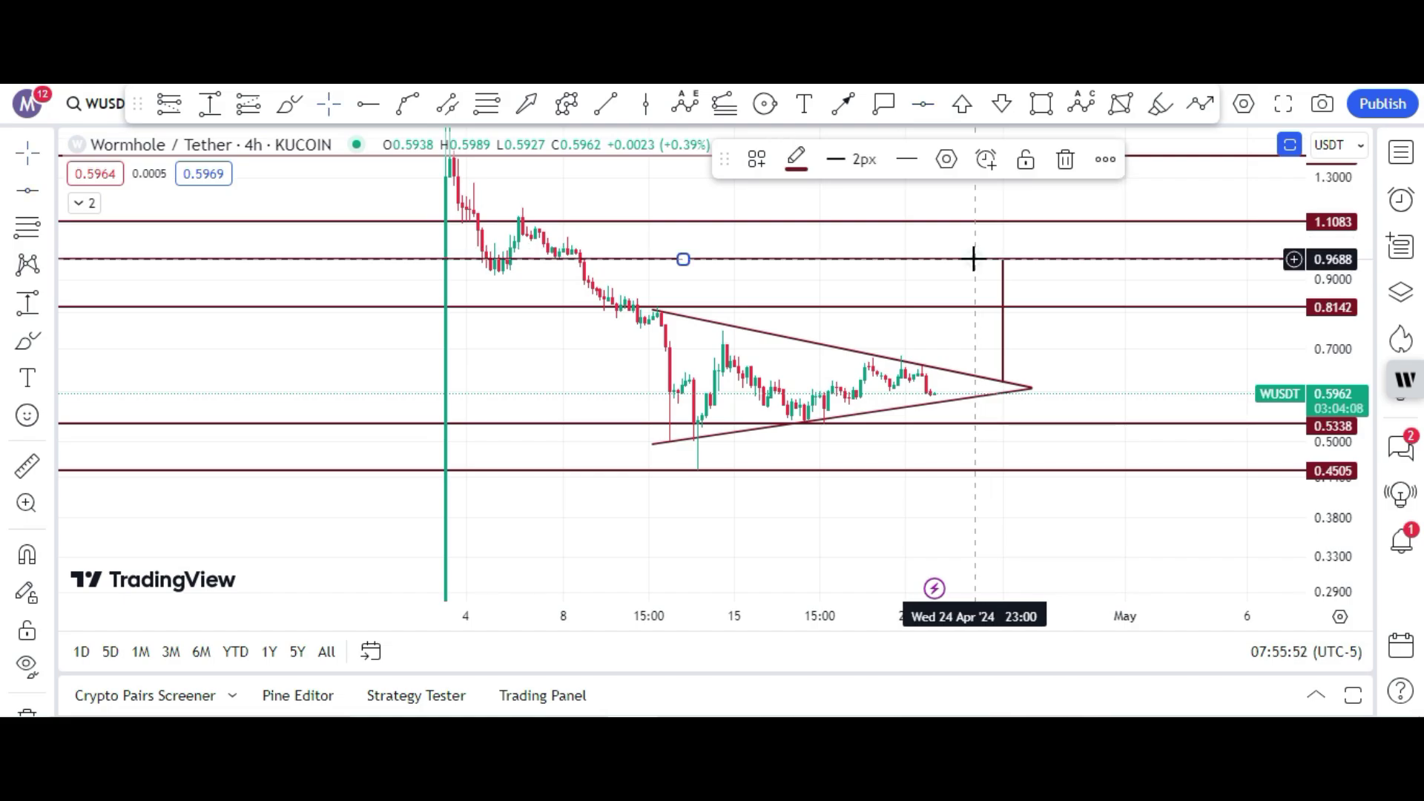
click(1104, 356)
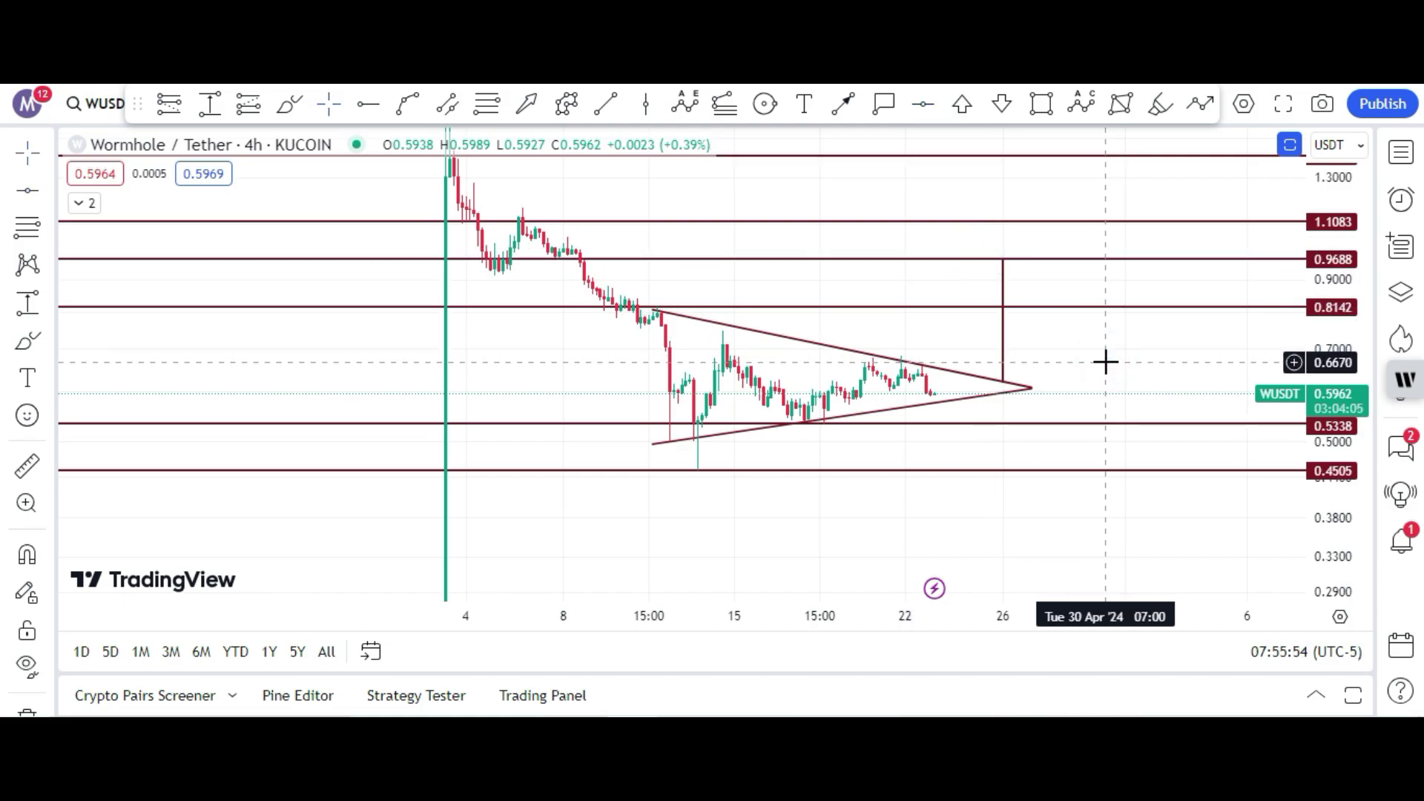
- Move the vertical line below the triangle's lower boundary, aligned with 26 April, so it projects down from that boundary
click(1003, 327)
drag(1003, 330, 1006, 464)
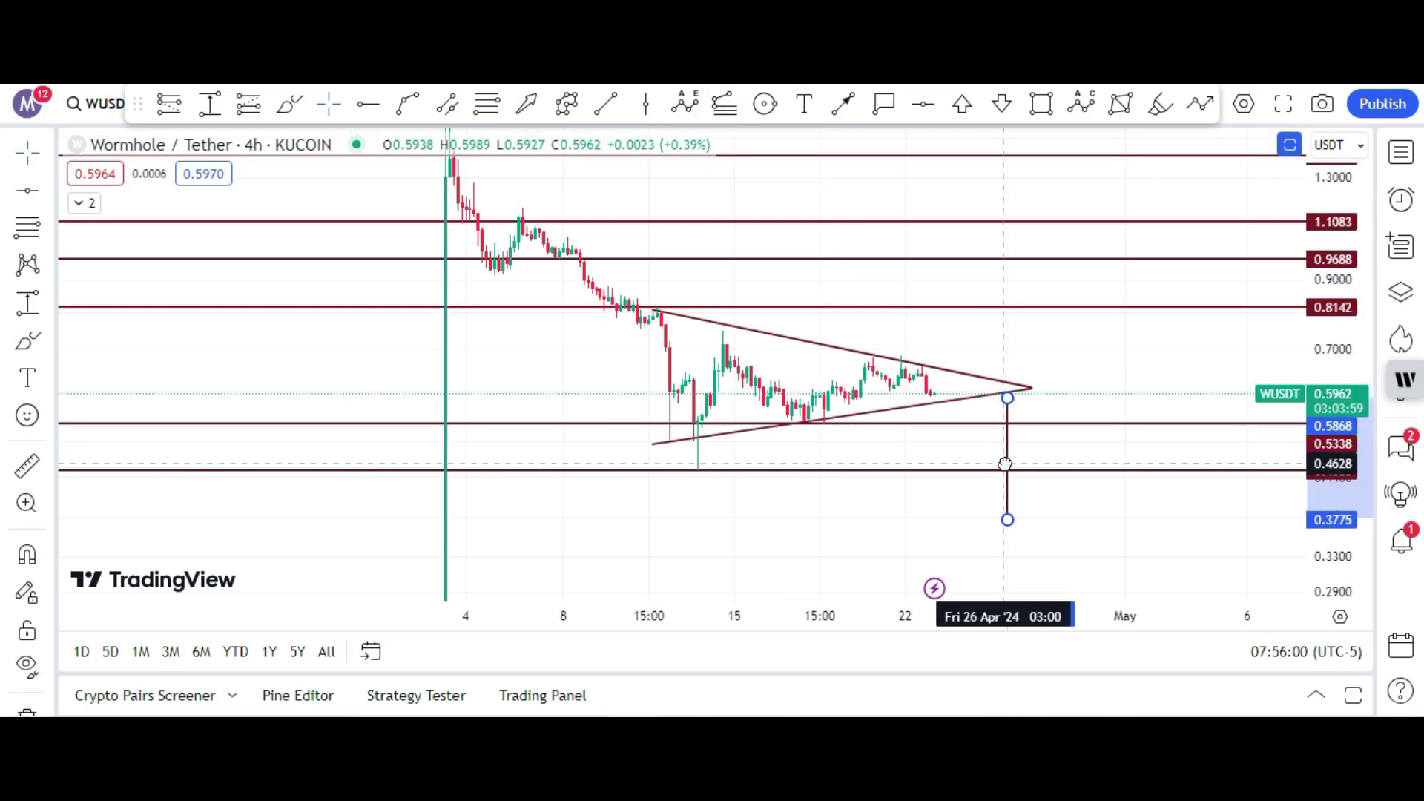
drag(1005, 464, 1006, 465)
click(1065, 518)
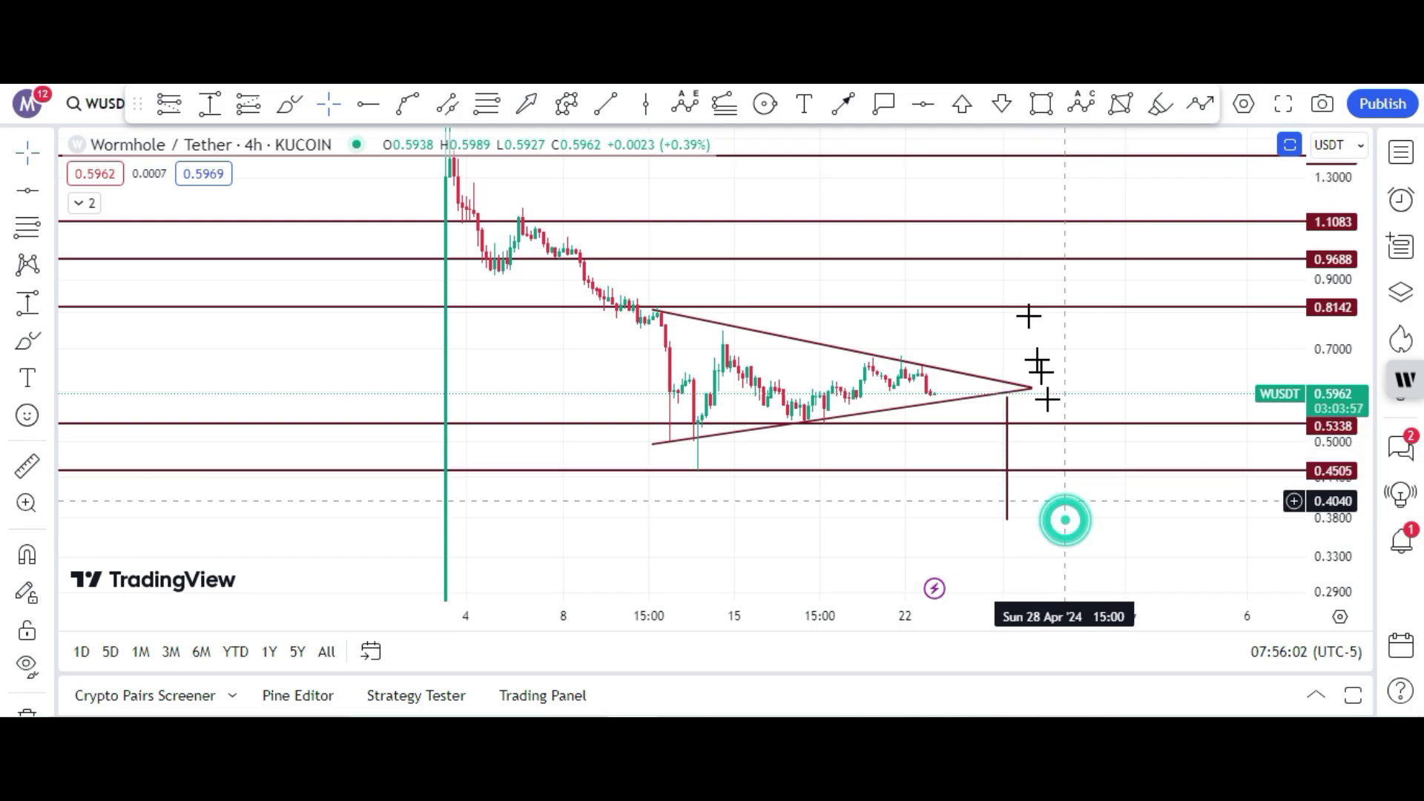
click(925, 110)
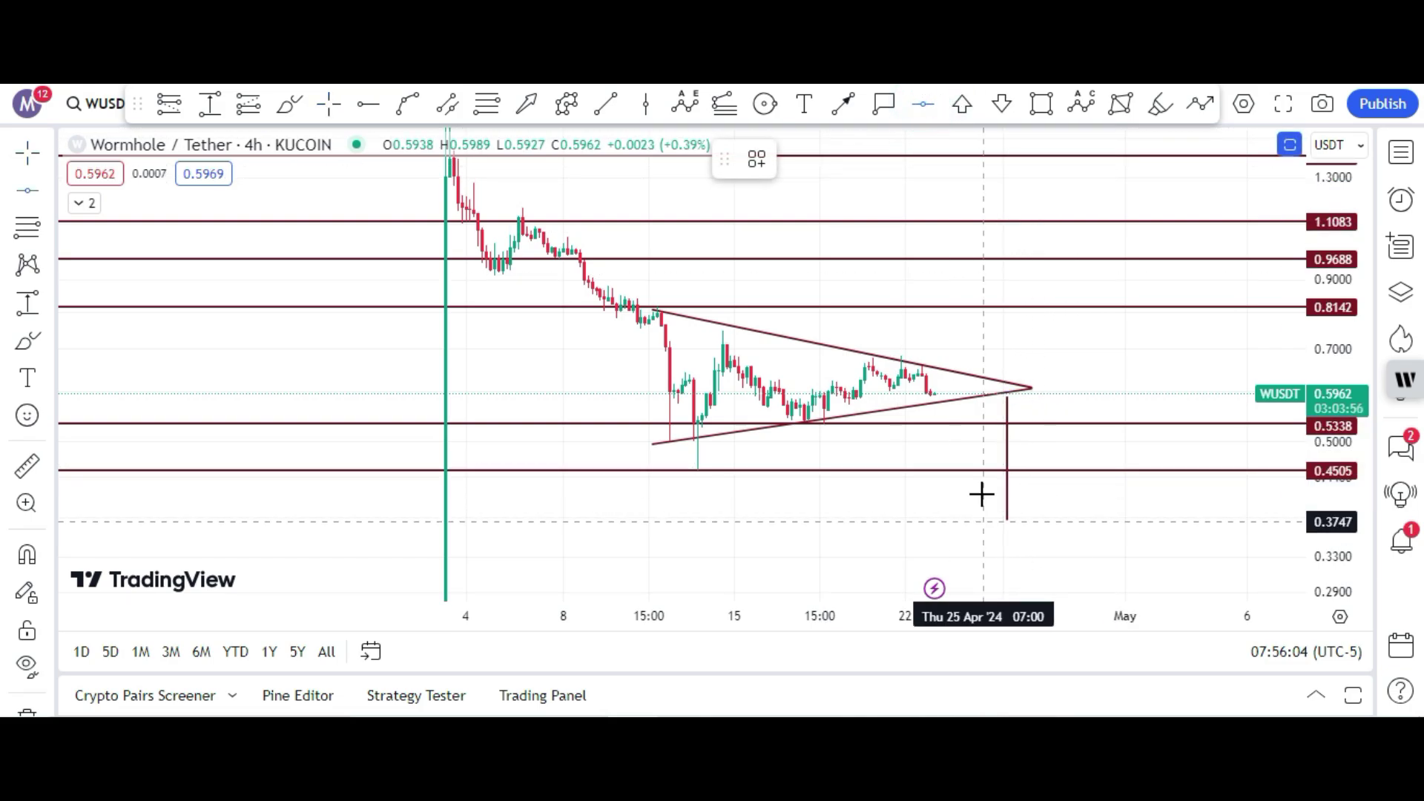
click(329, 104)
drag(1008, 475, 1003, 475)
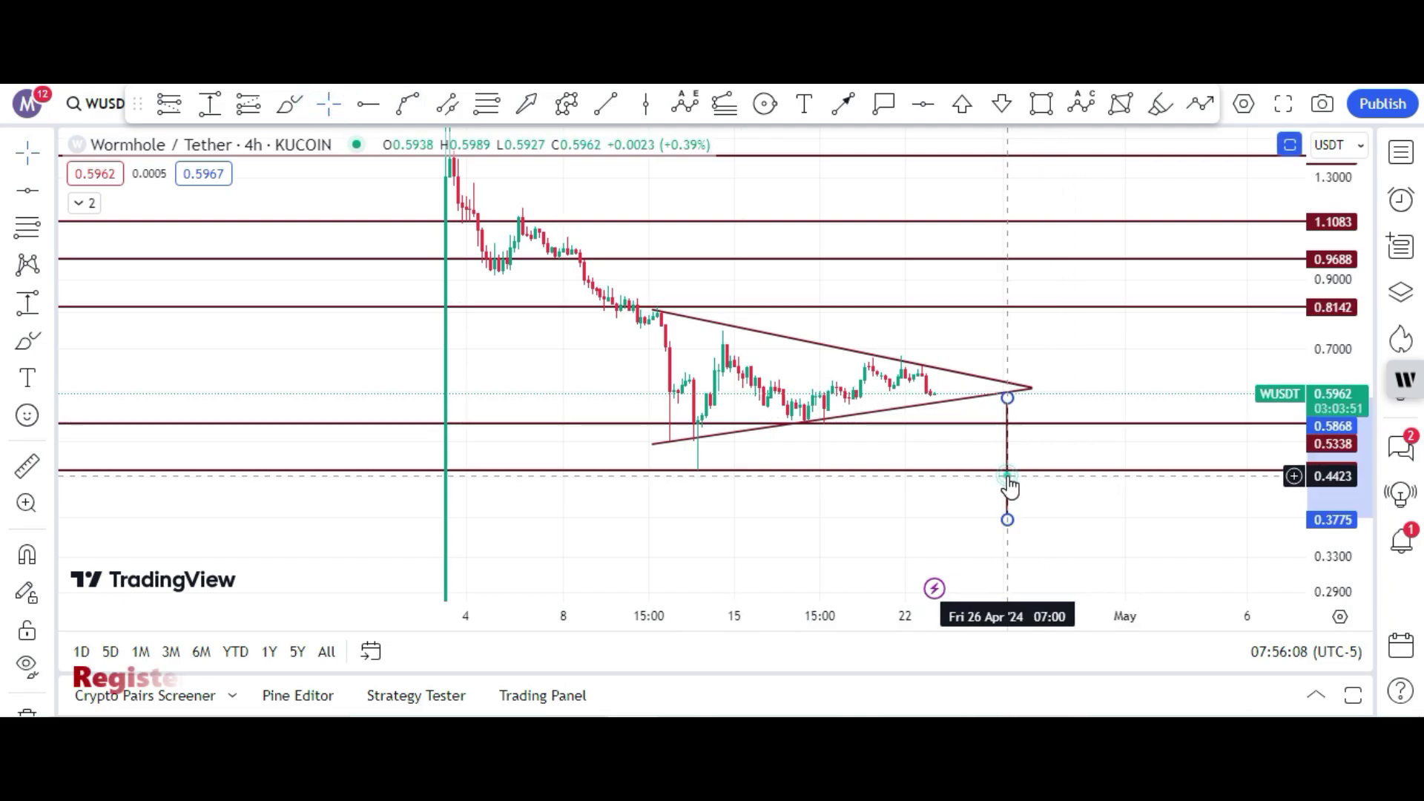
click(1135, 381)
- Place horizontal lines at 0.3818, at the vertical line's lower end, and at 0.6797, along the recent highs
click(924, 104)
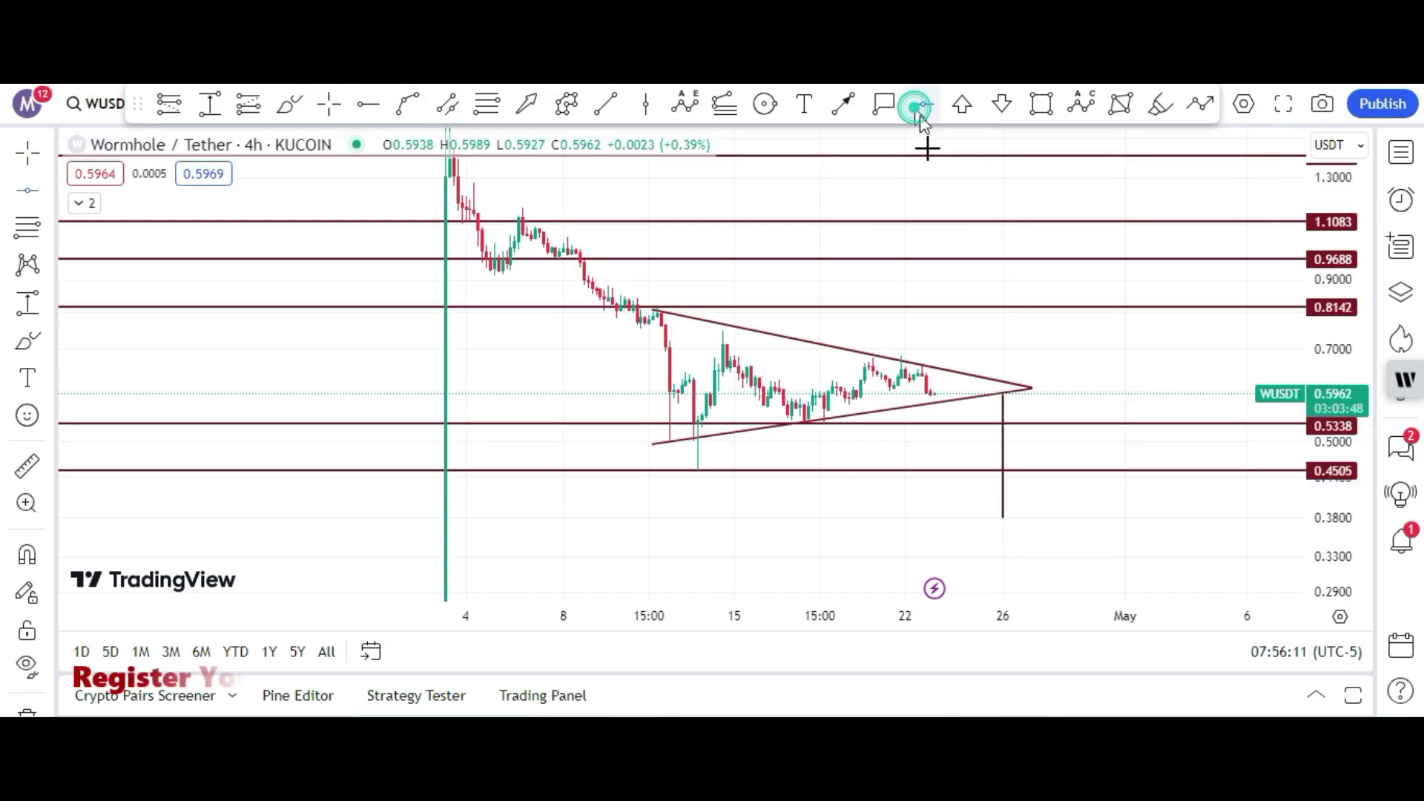
click(939, 516)
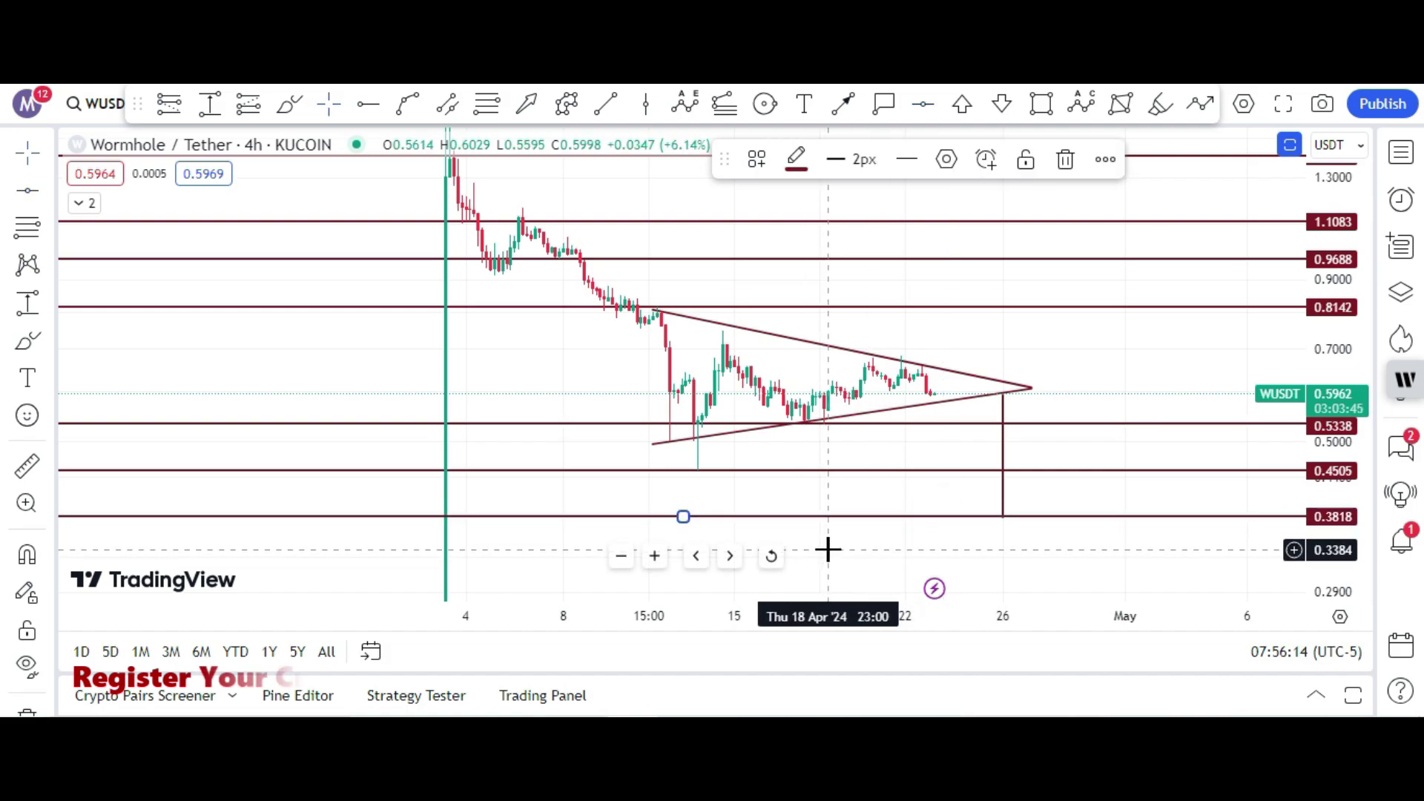
click(859, 549)
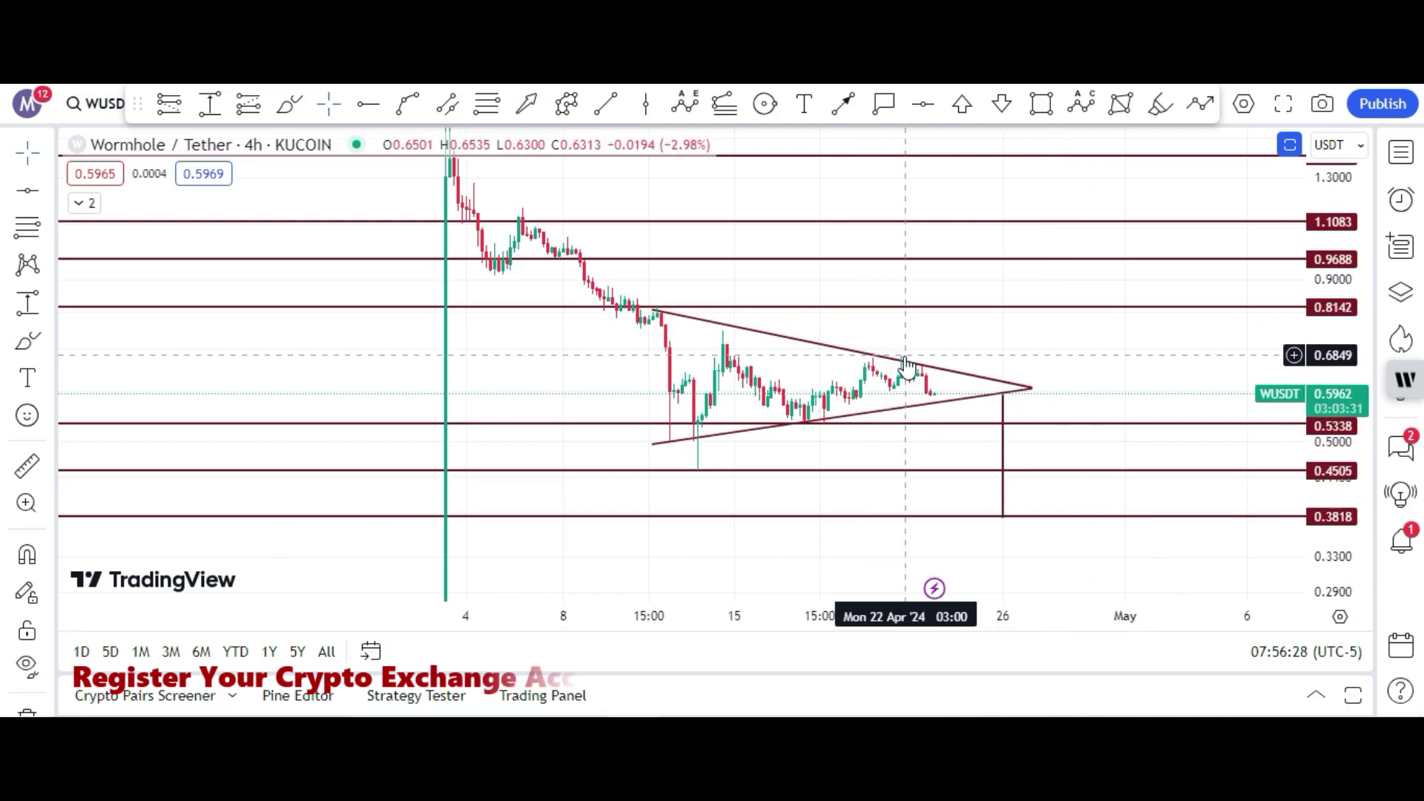
click(920, 109)
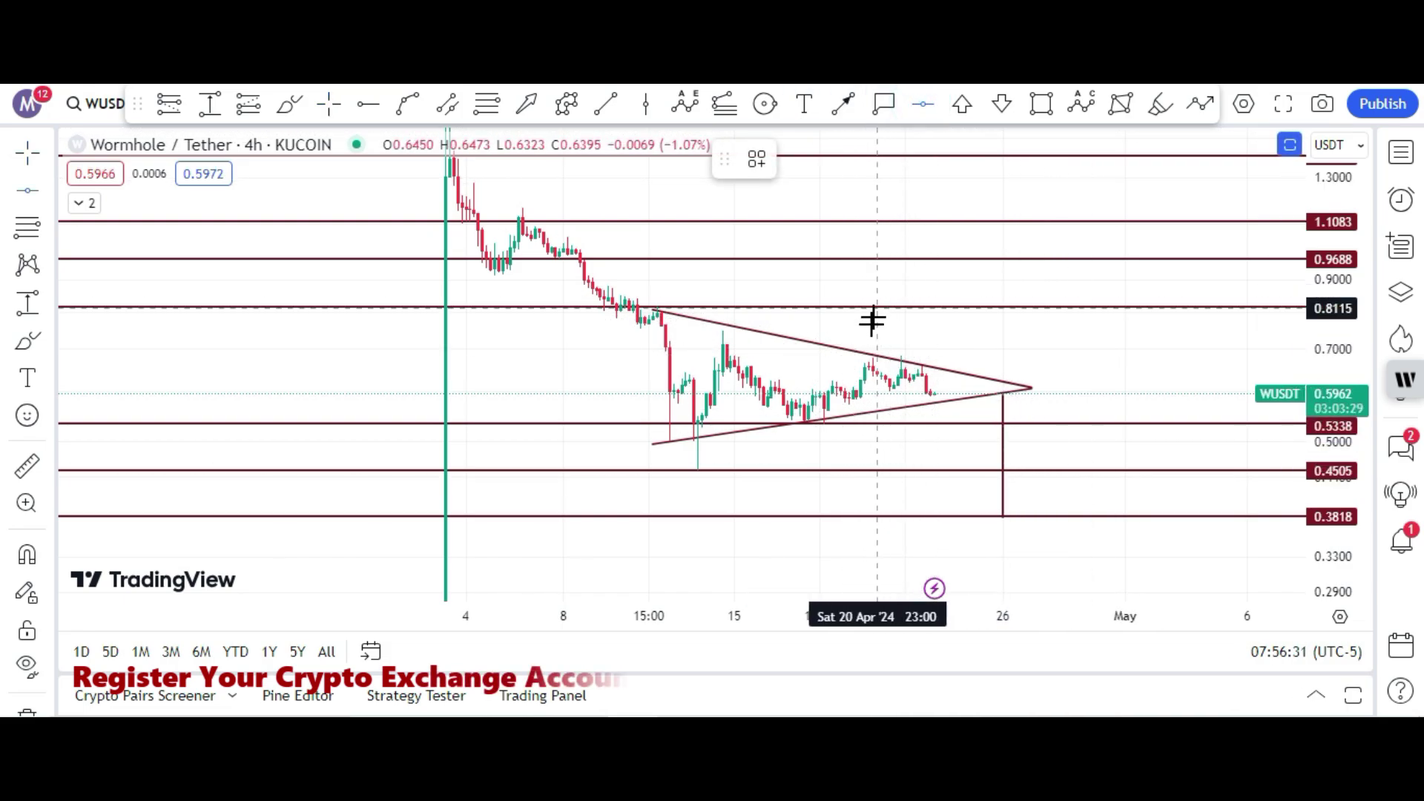
click(876, 357)
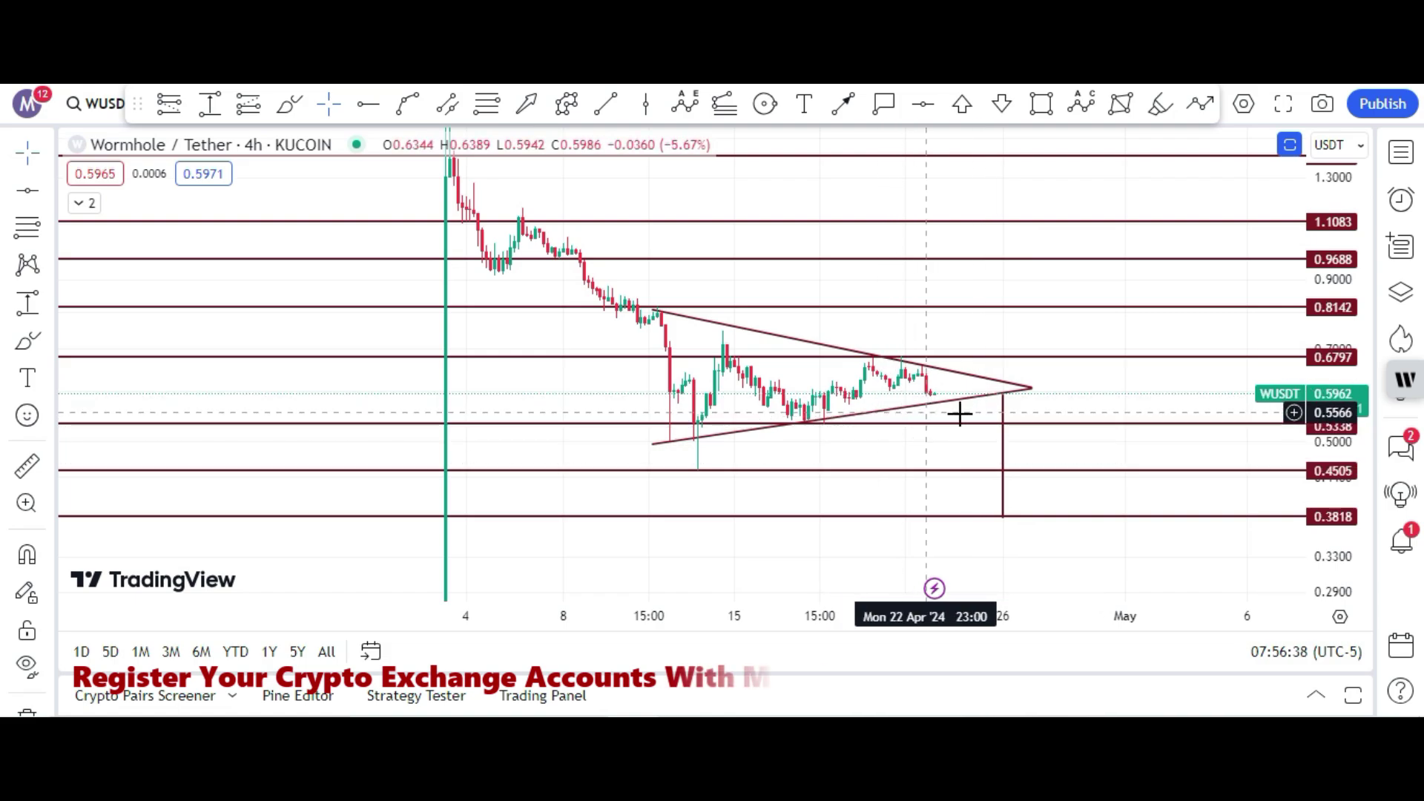
- Expand the indicator legend and show the hidden volume indicator on the chart
drag(1312, 230, 1314, 282)
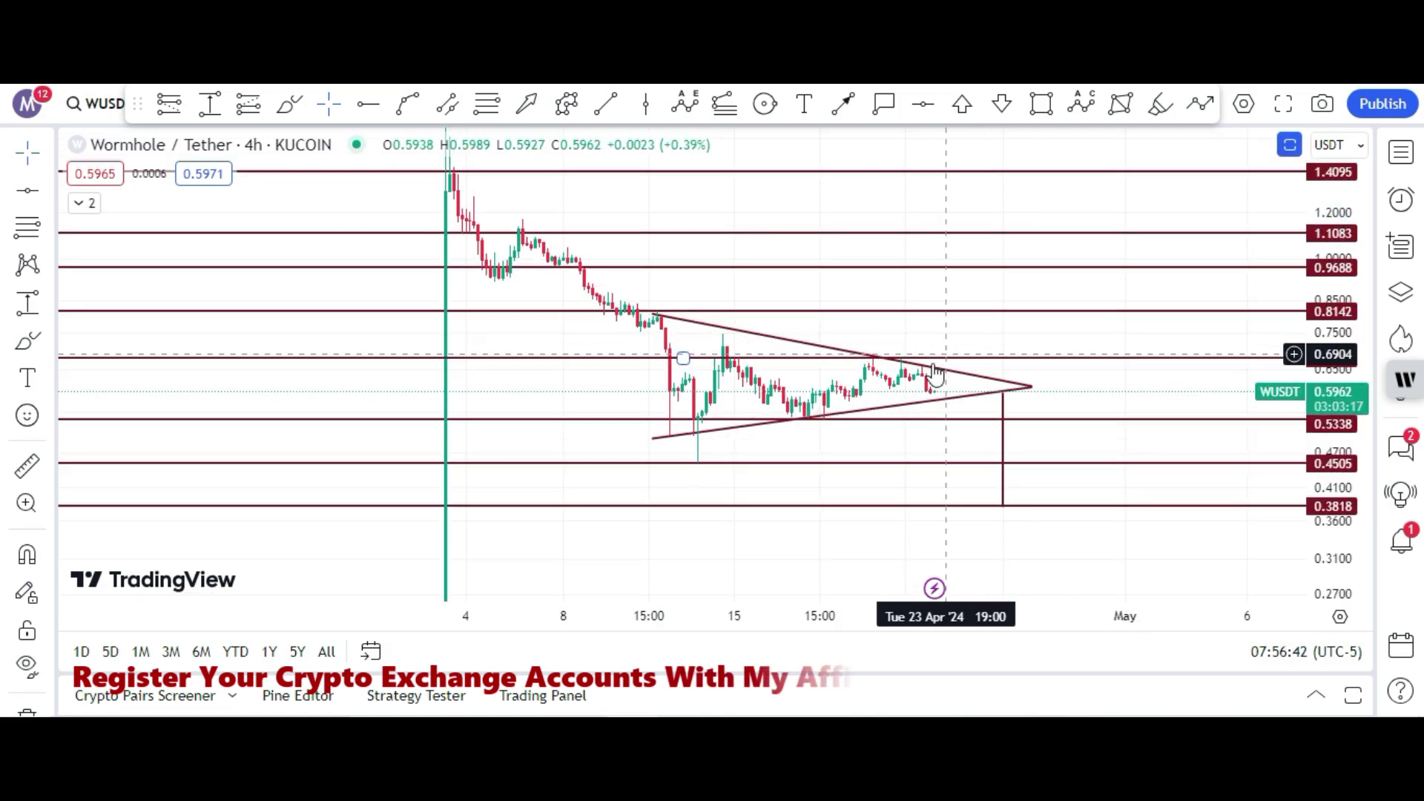
drag(1014, 203, 999, 246)
drag(1333, 236, 1336, 287)
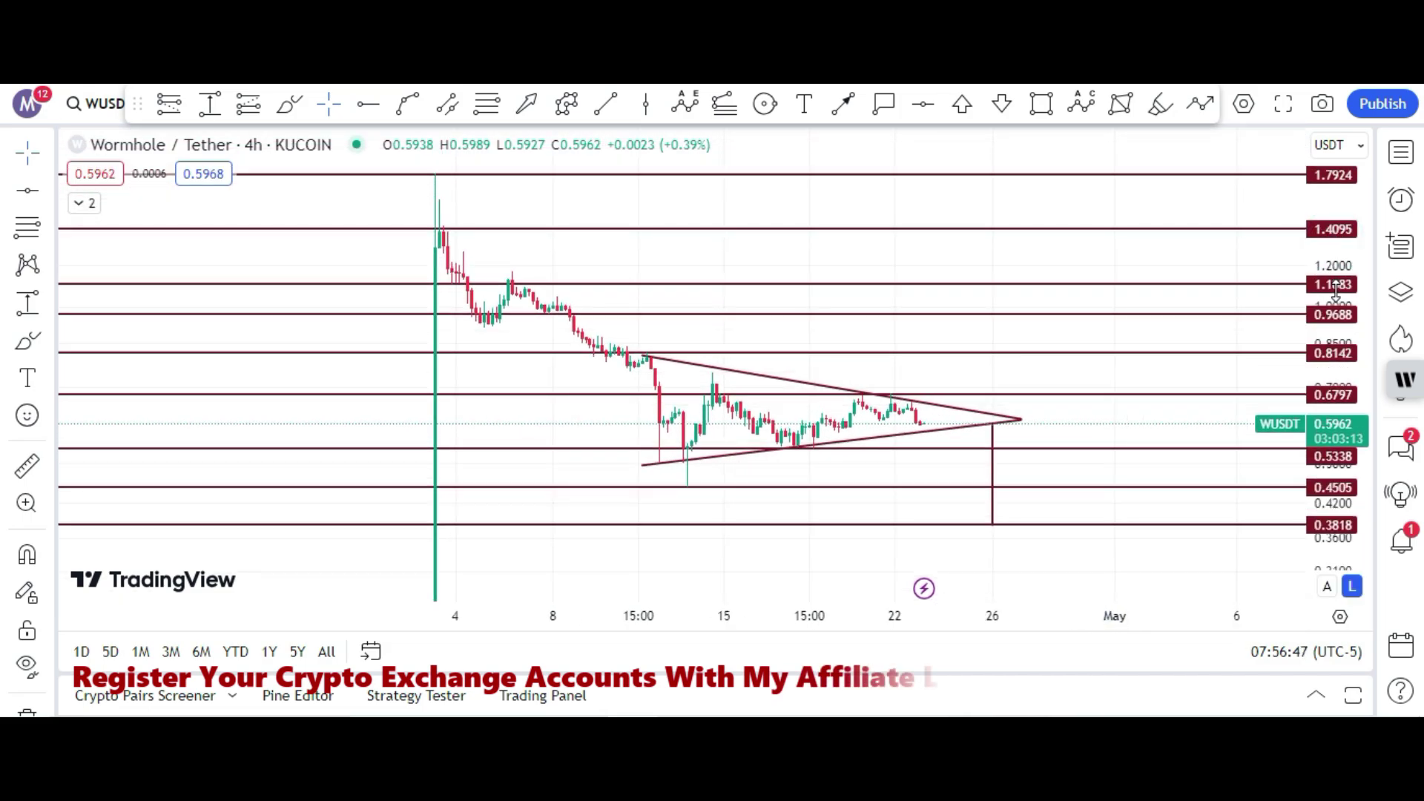
click(85, 203)
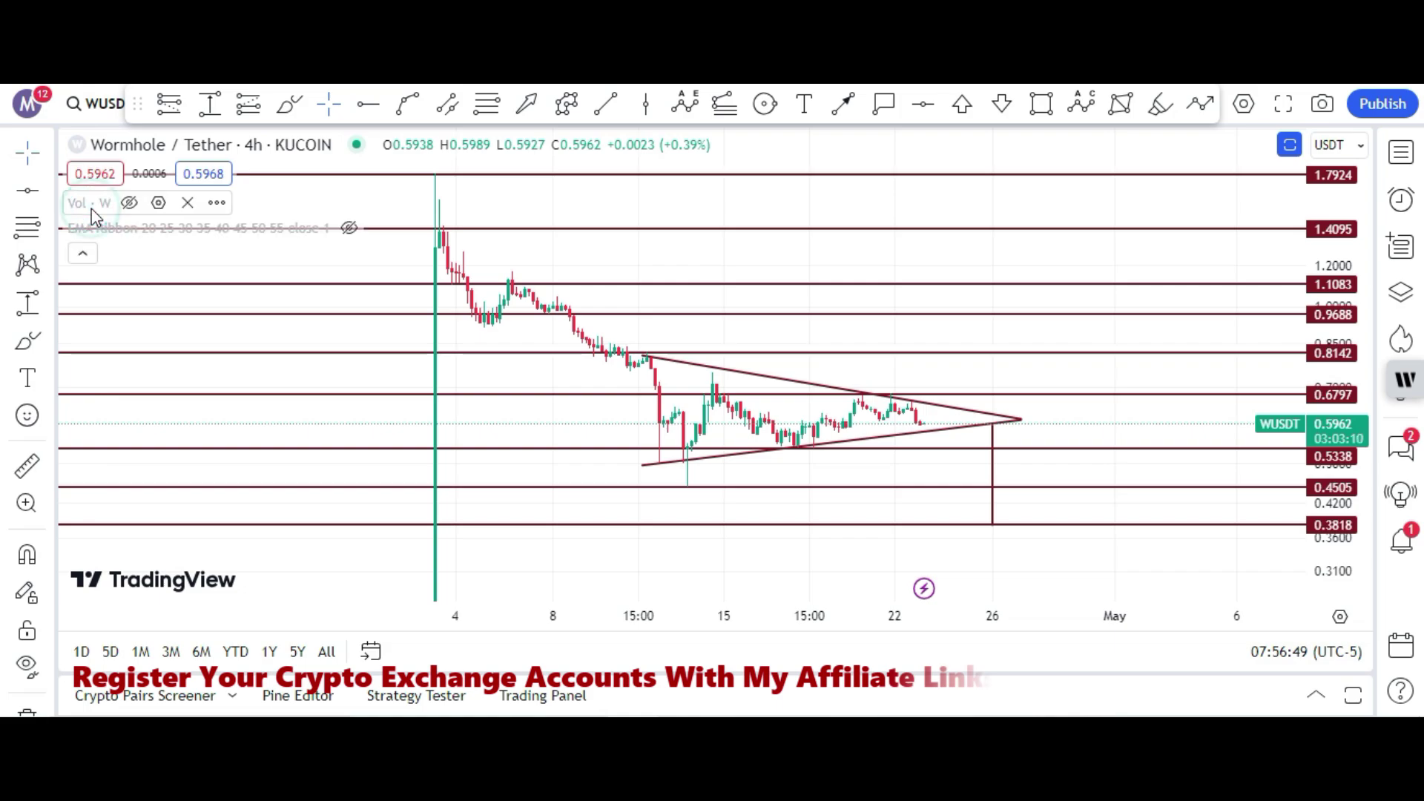
click(129, 204)
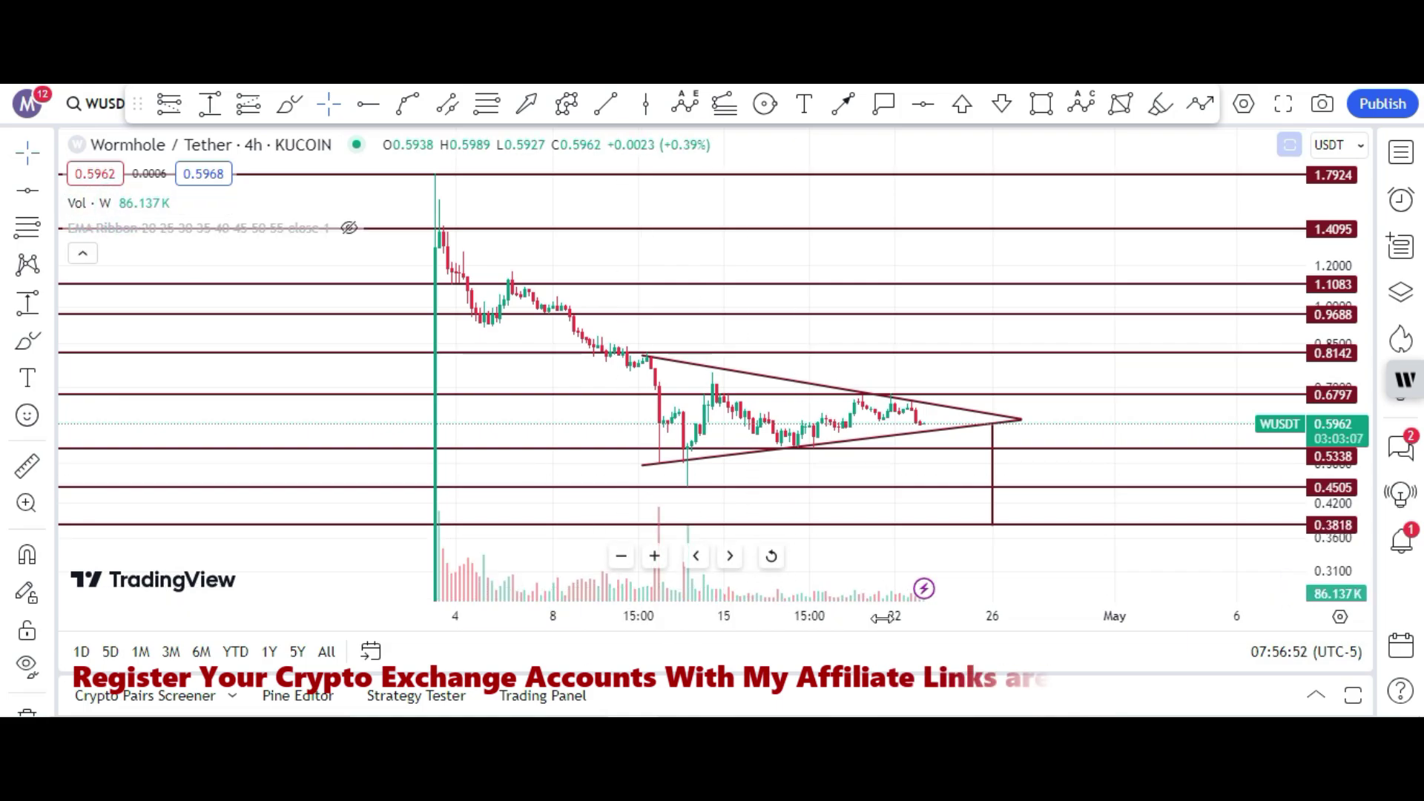
- Show the EMA Ribbon to check it against the price, and hide it again
click(350, 228)
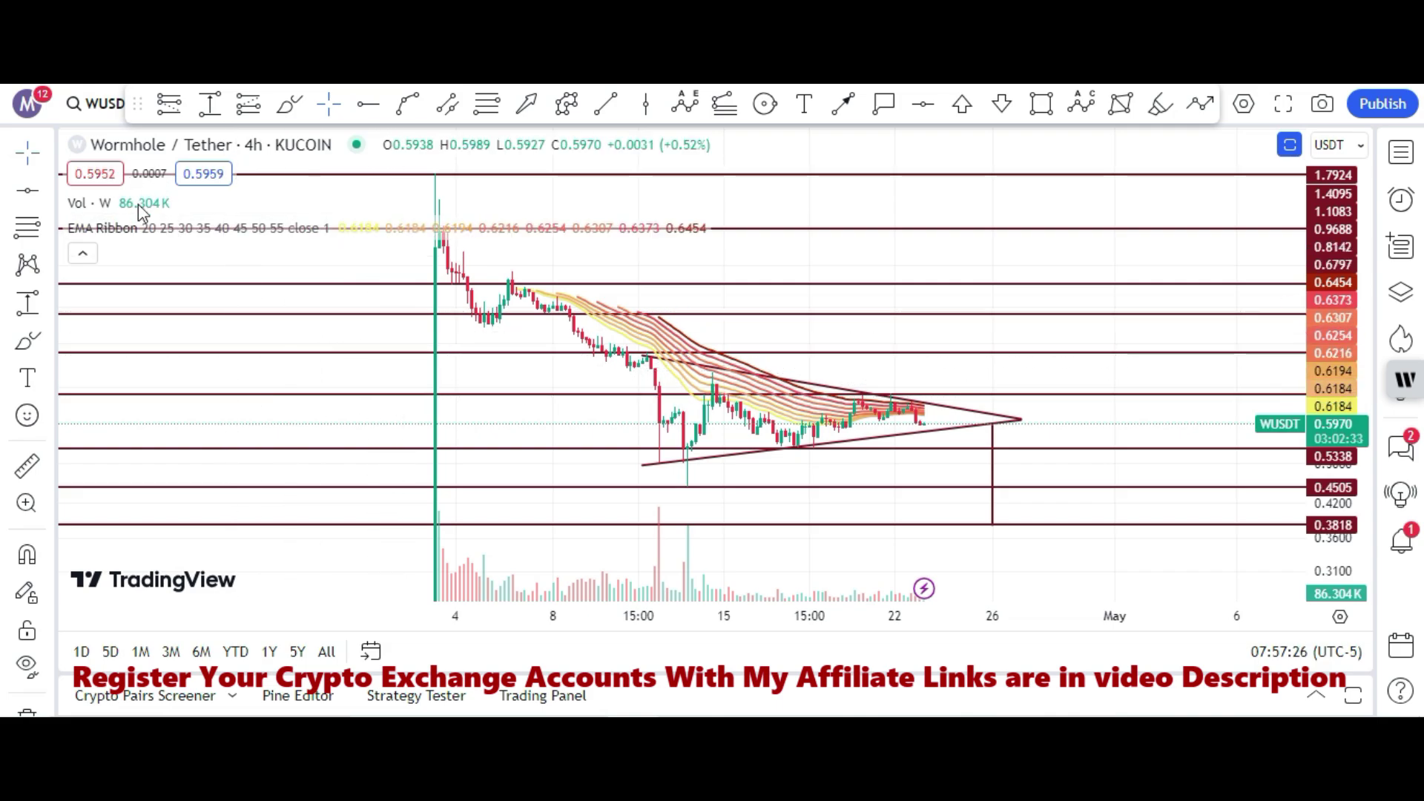
click(348, 228)
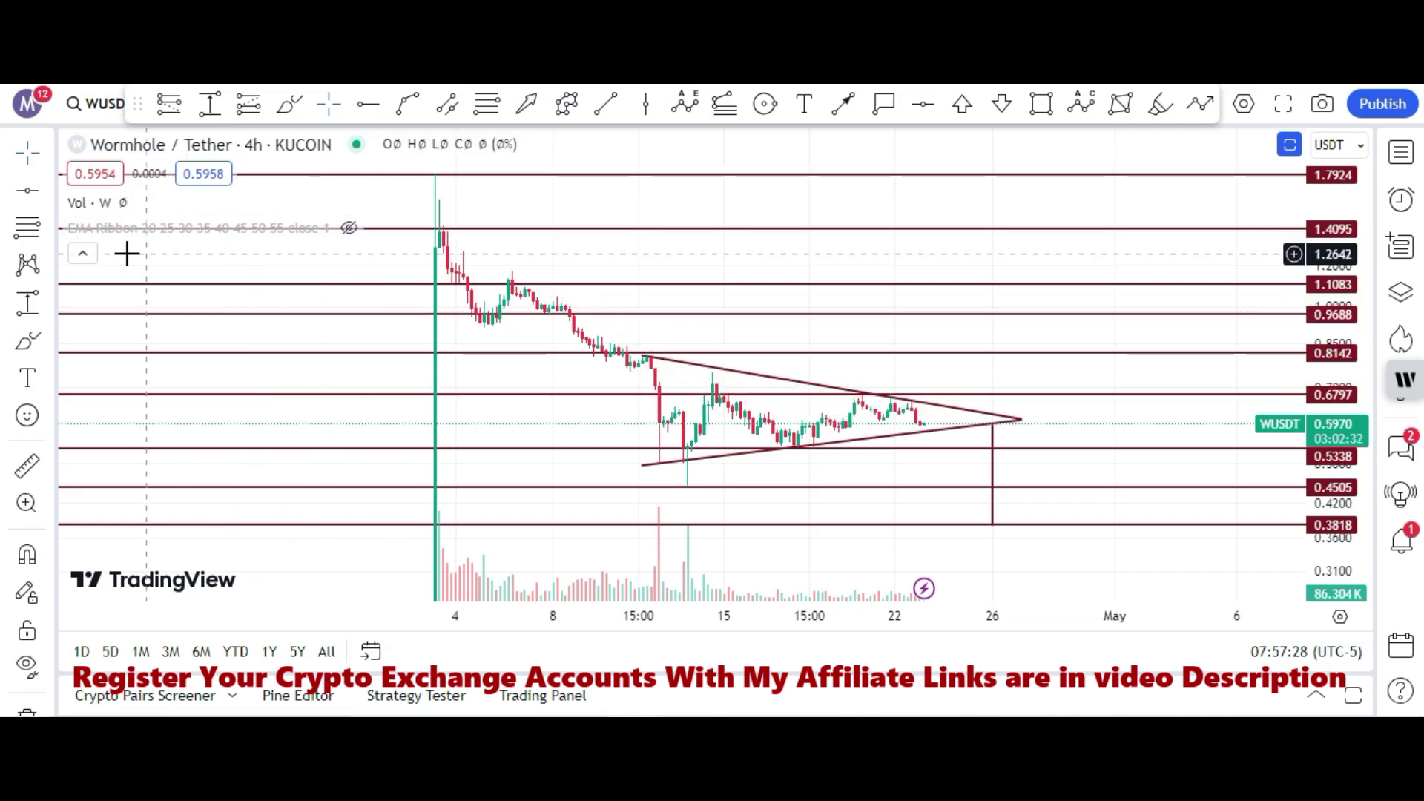
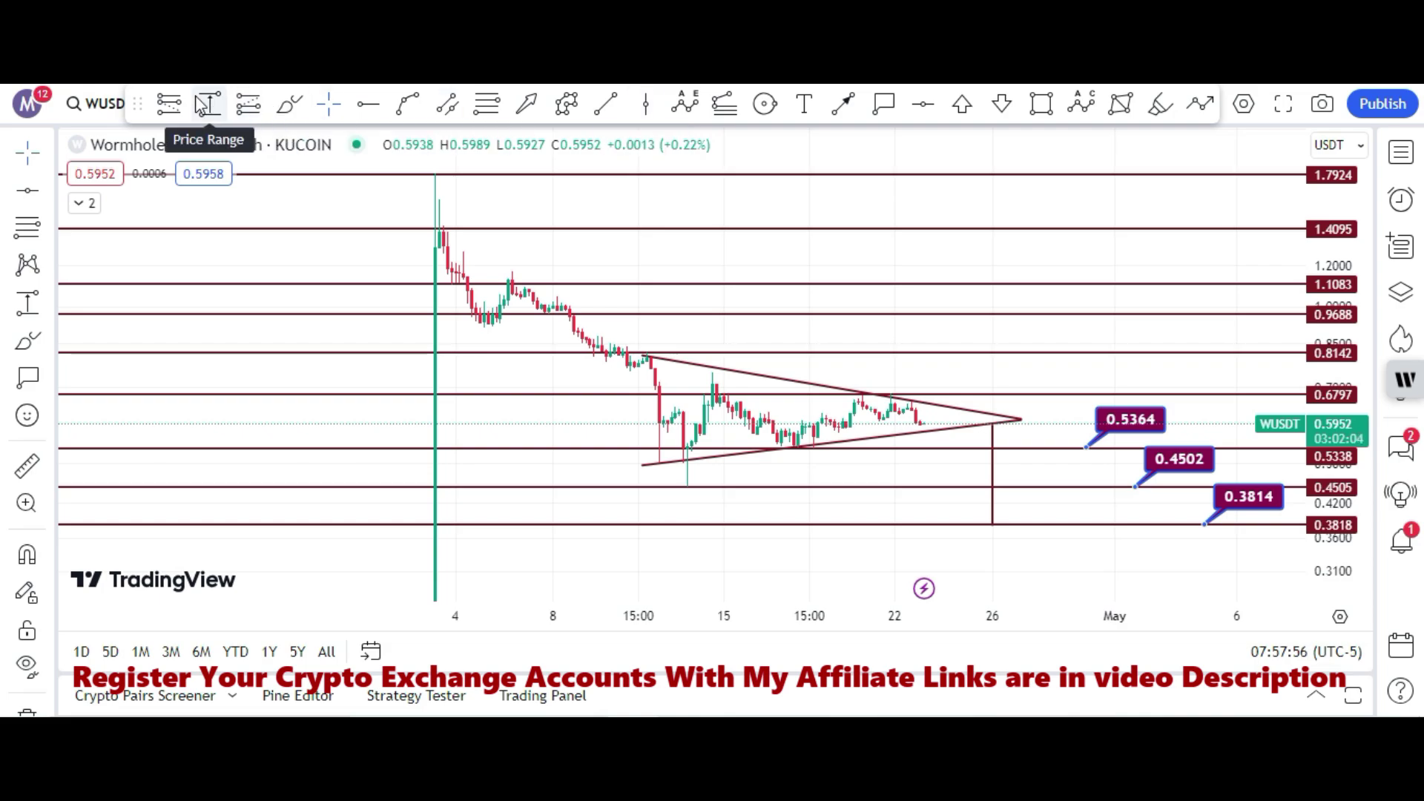
- Measure the price range from the 3 April high to the mid-April low, and from about 0.4523 up to 0.6944
click(208, 107)
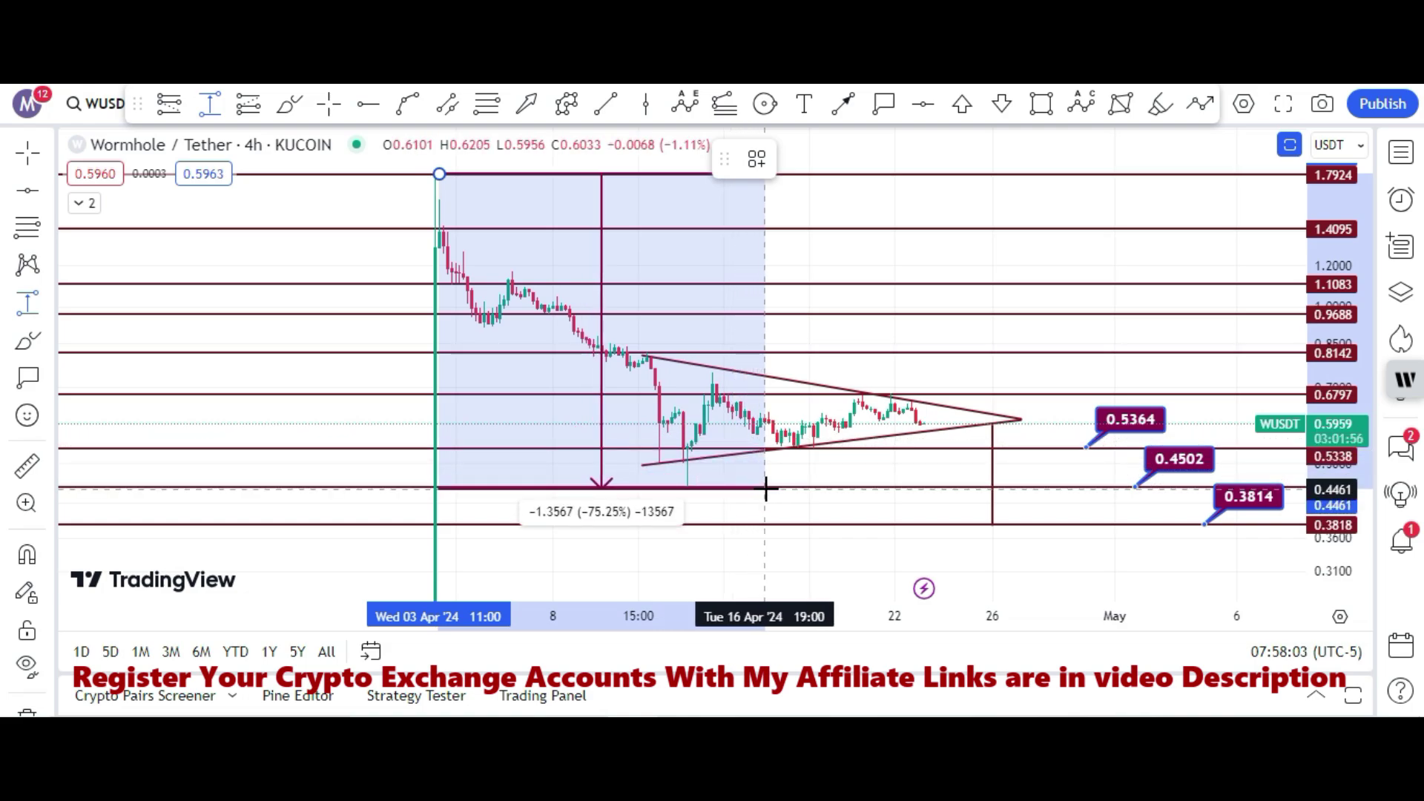
click(766, 489)
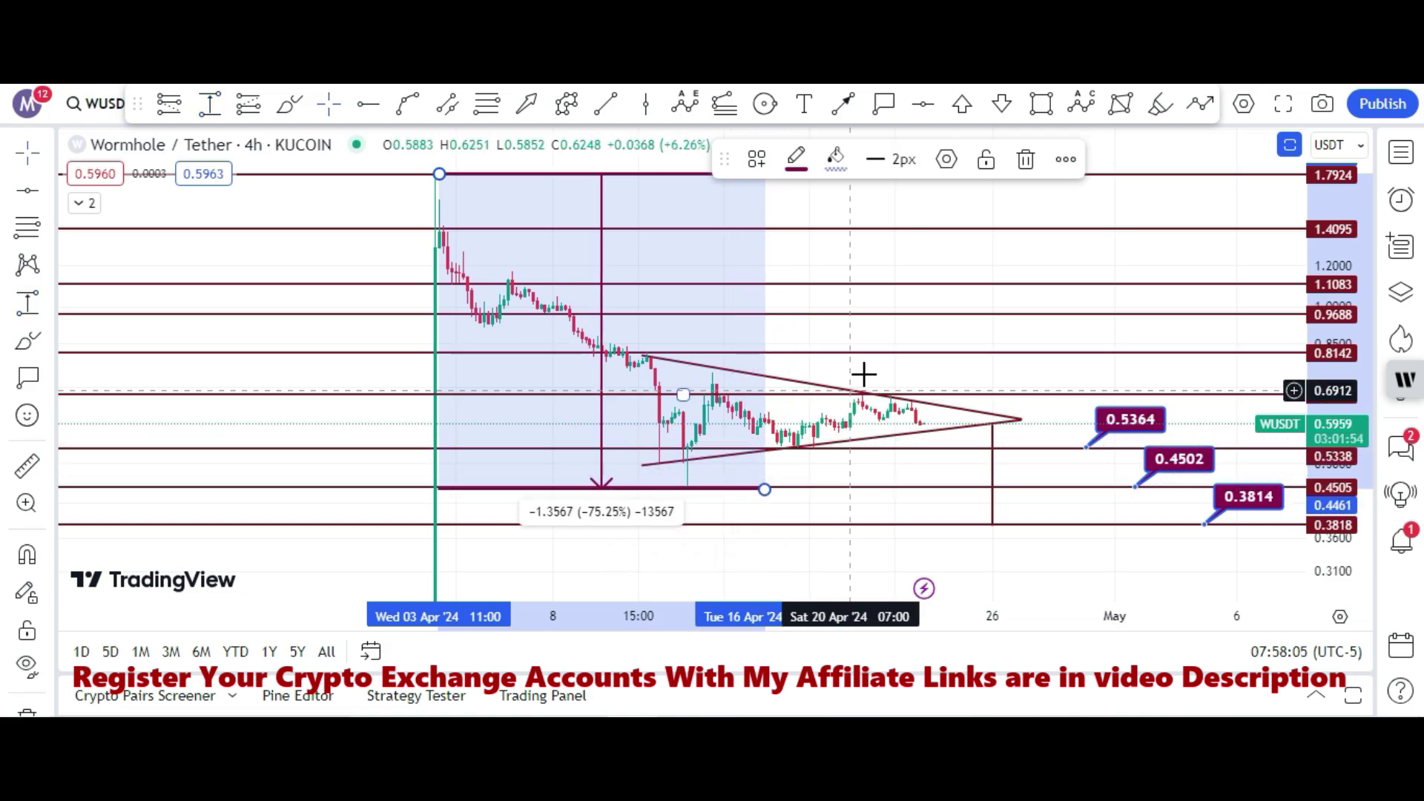
click(210, 104)
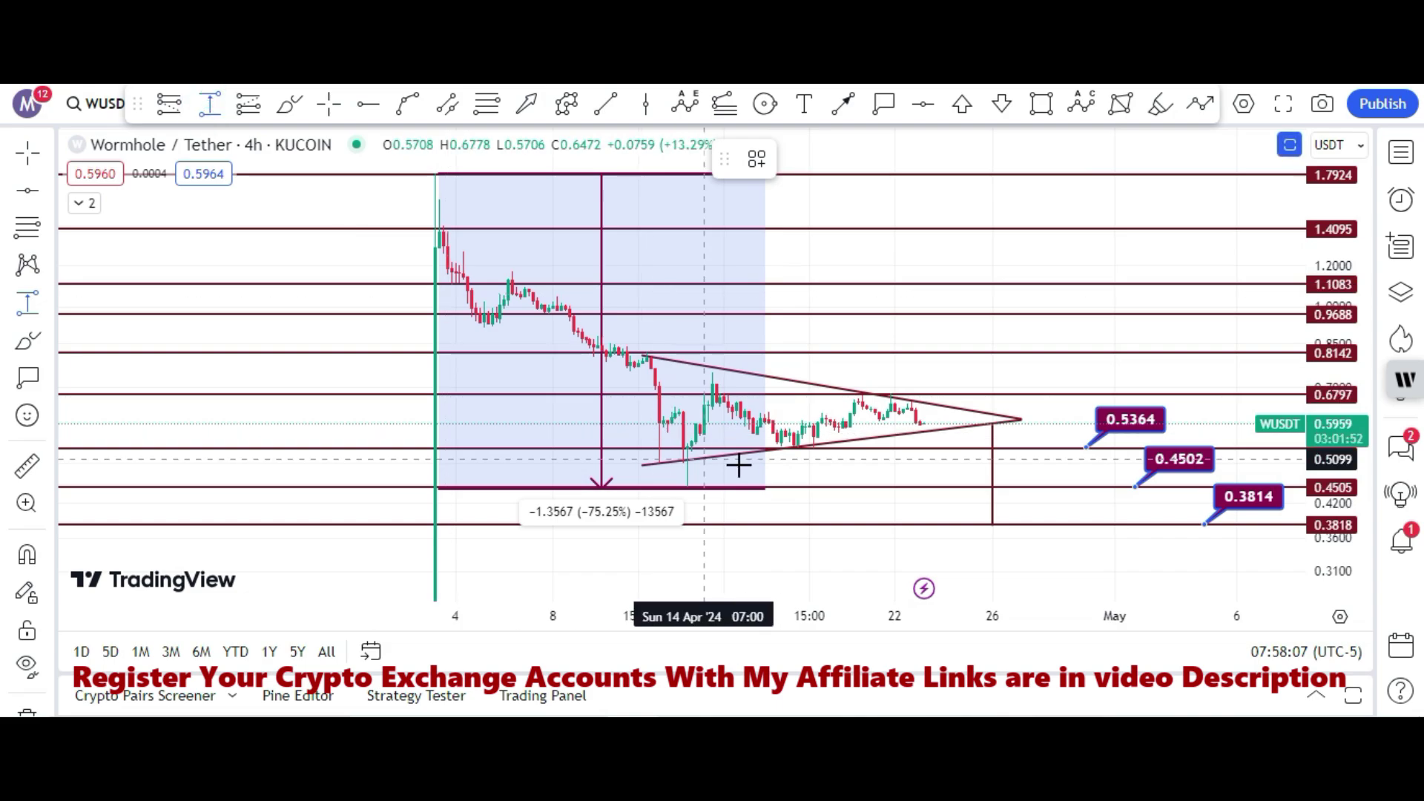
click(806, 486)
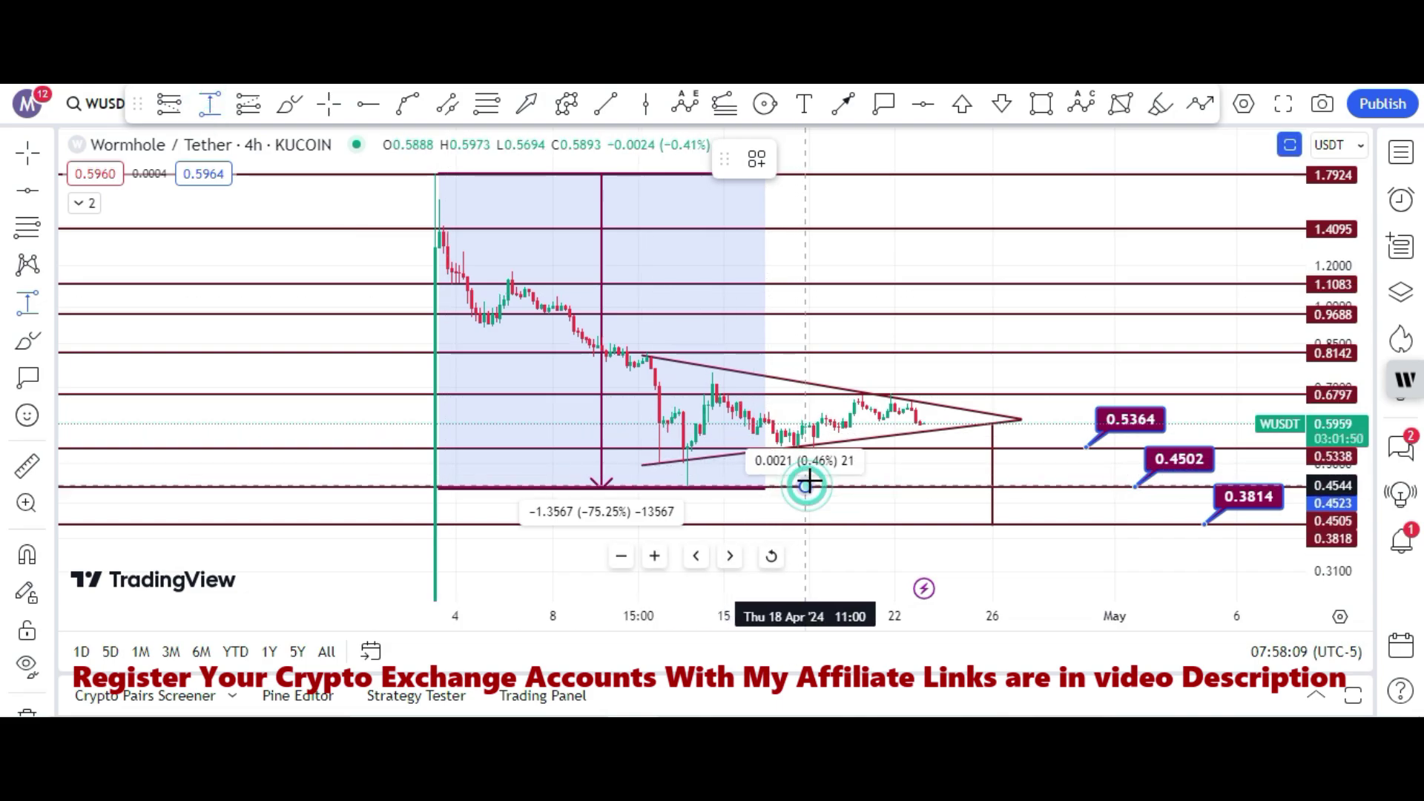
click(904, 389)
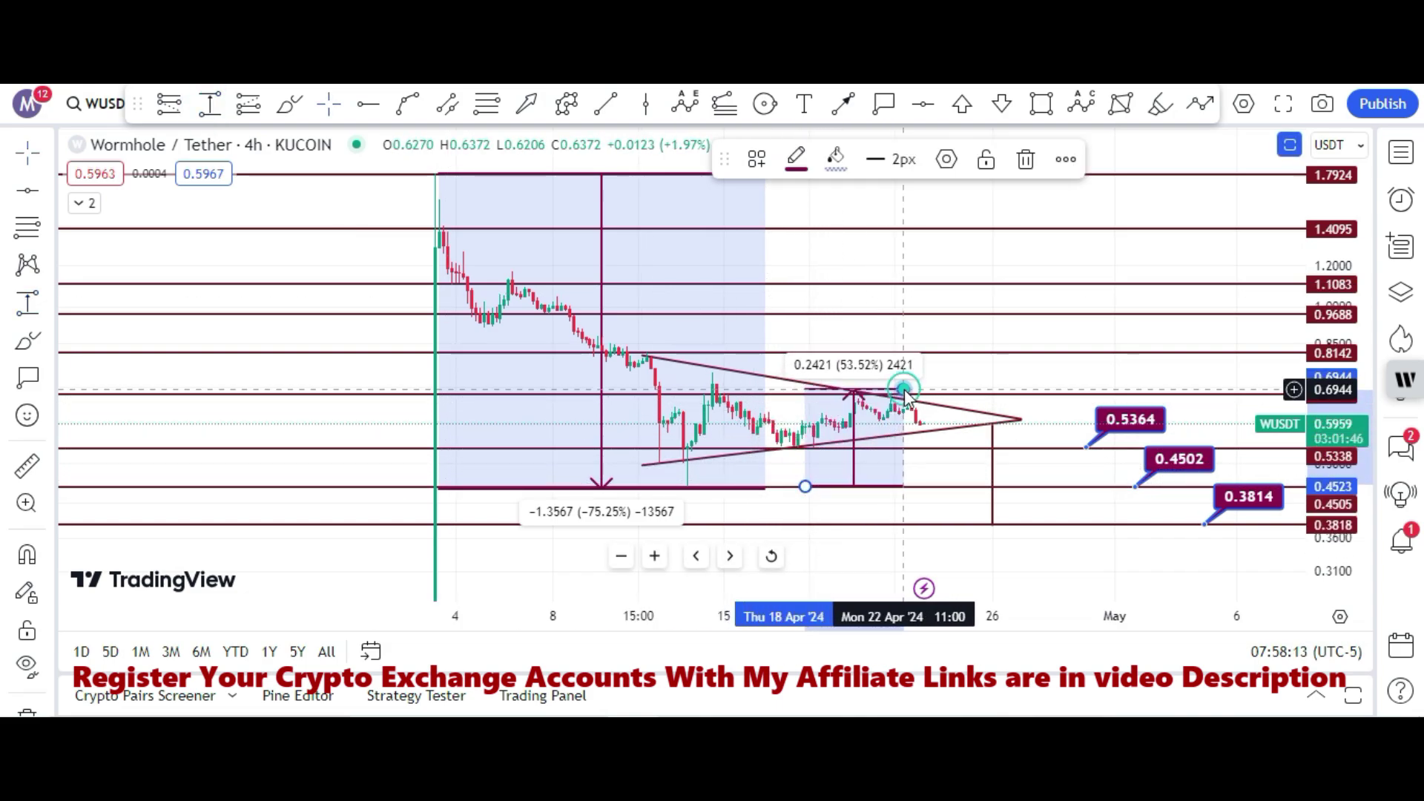
click(986, 377)
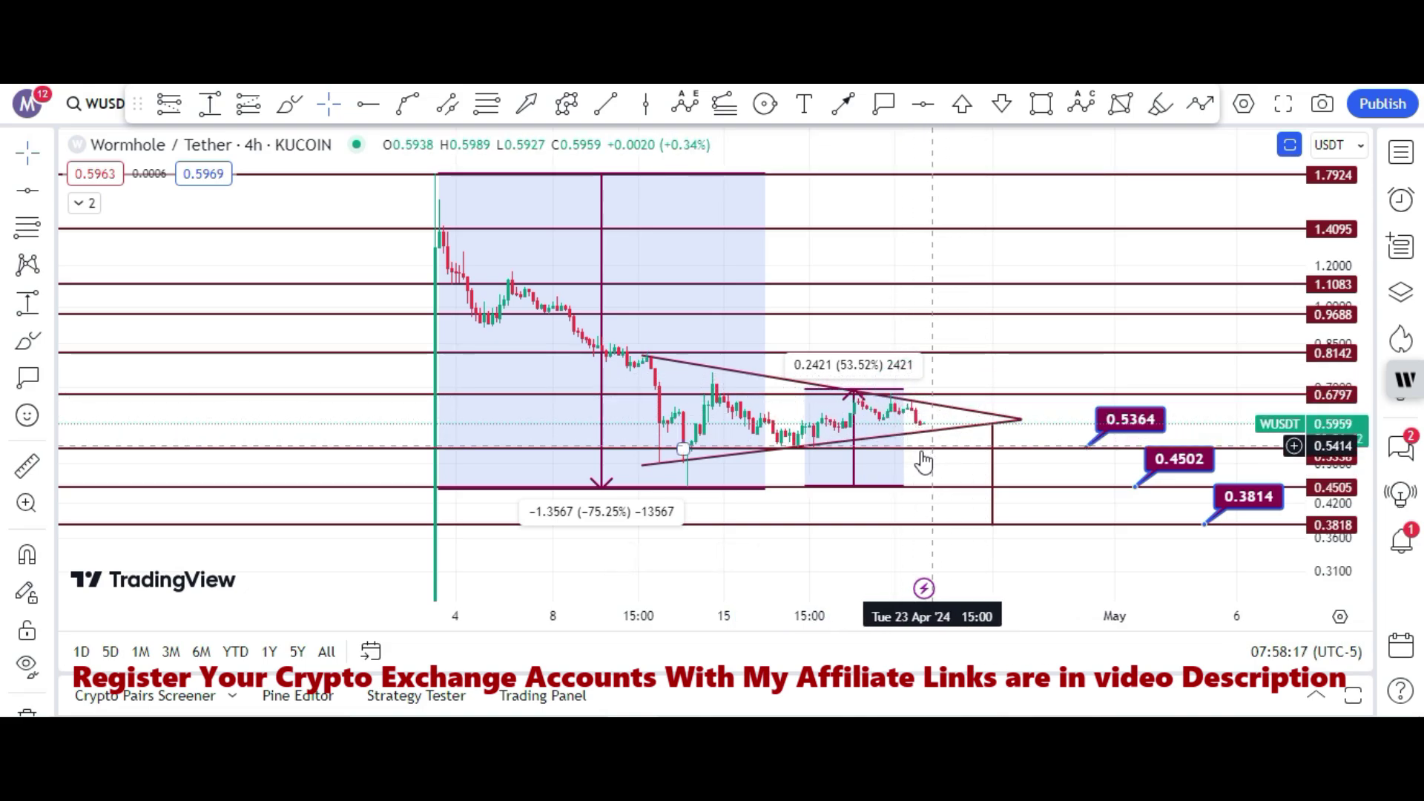
- Delete both price range measurements from the chart, the smaller recovery range first and the large decline range second
click(898, 382)
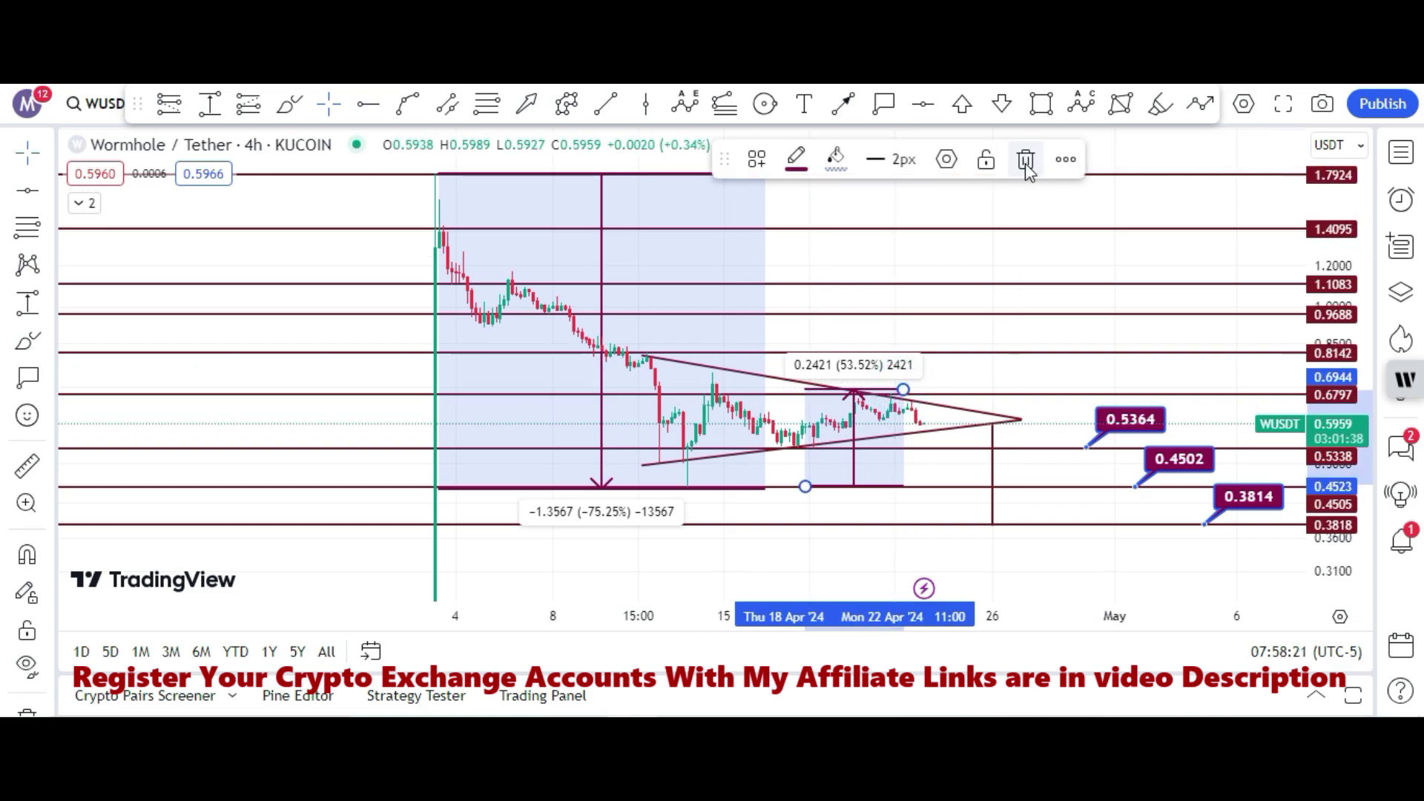
click(1027, 161)
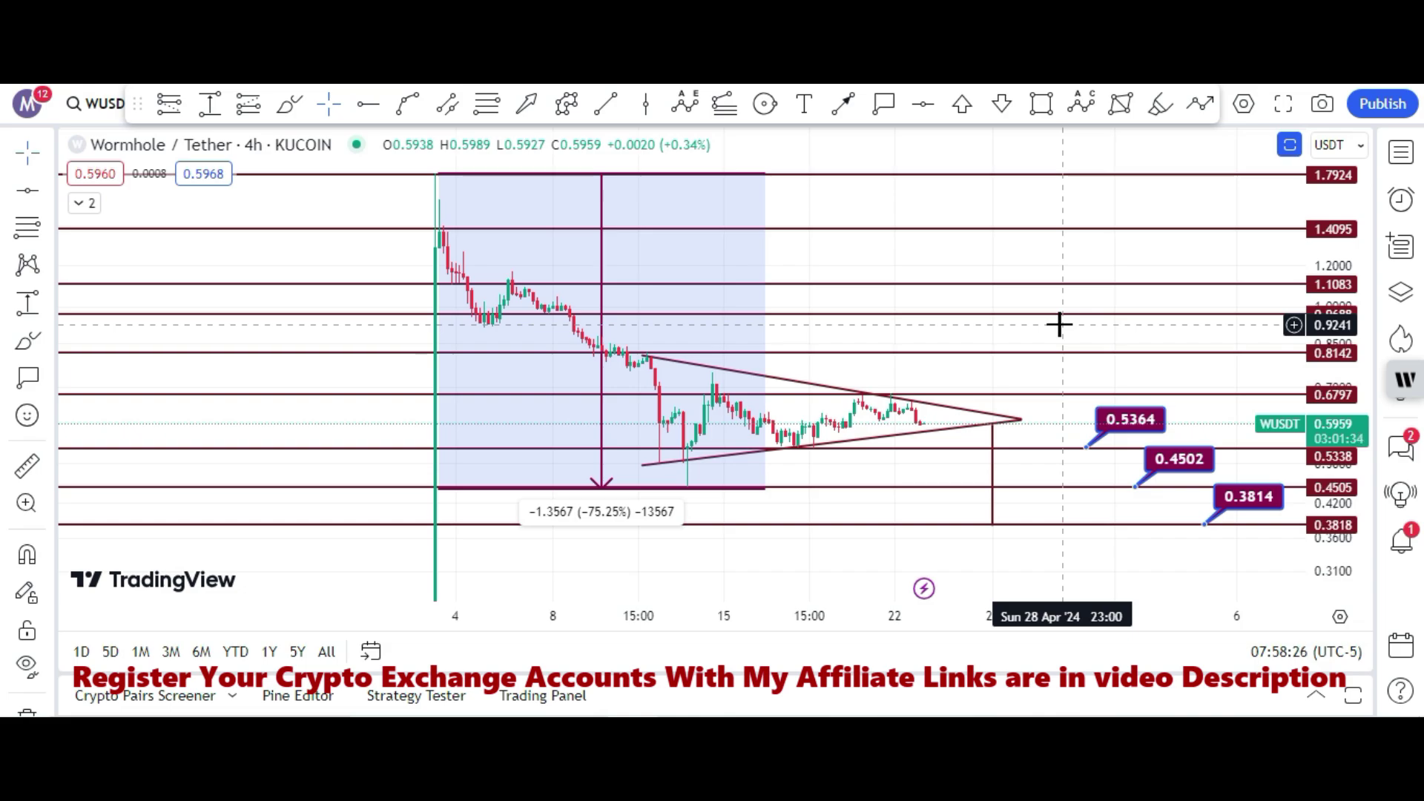
click(764, 187)
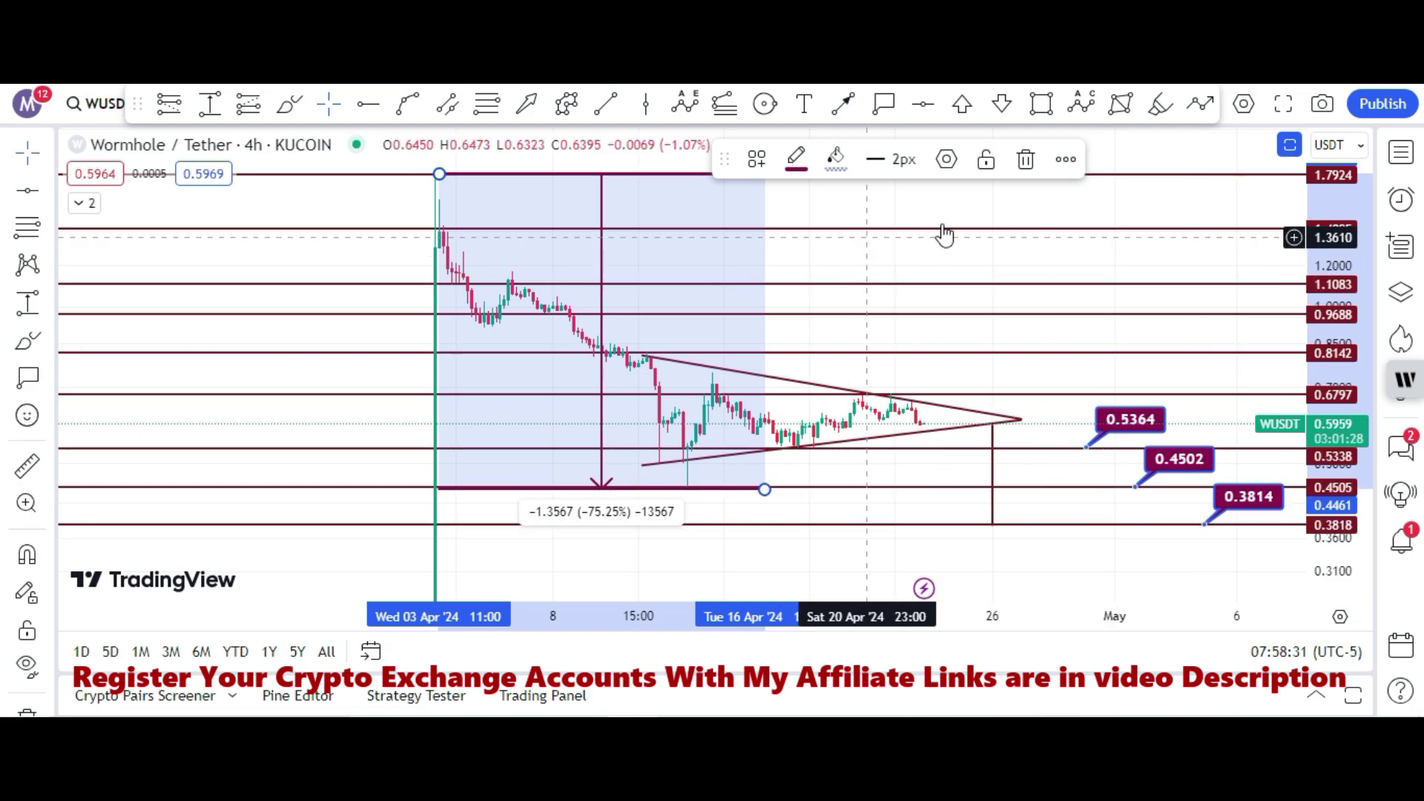
click(1026, 162)
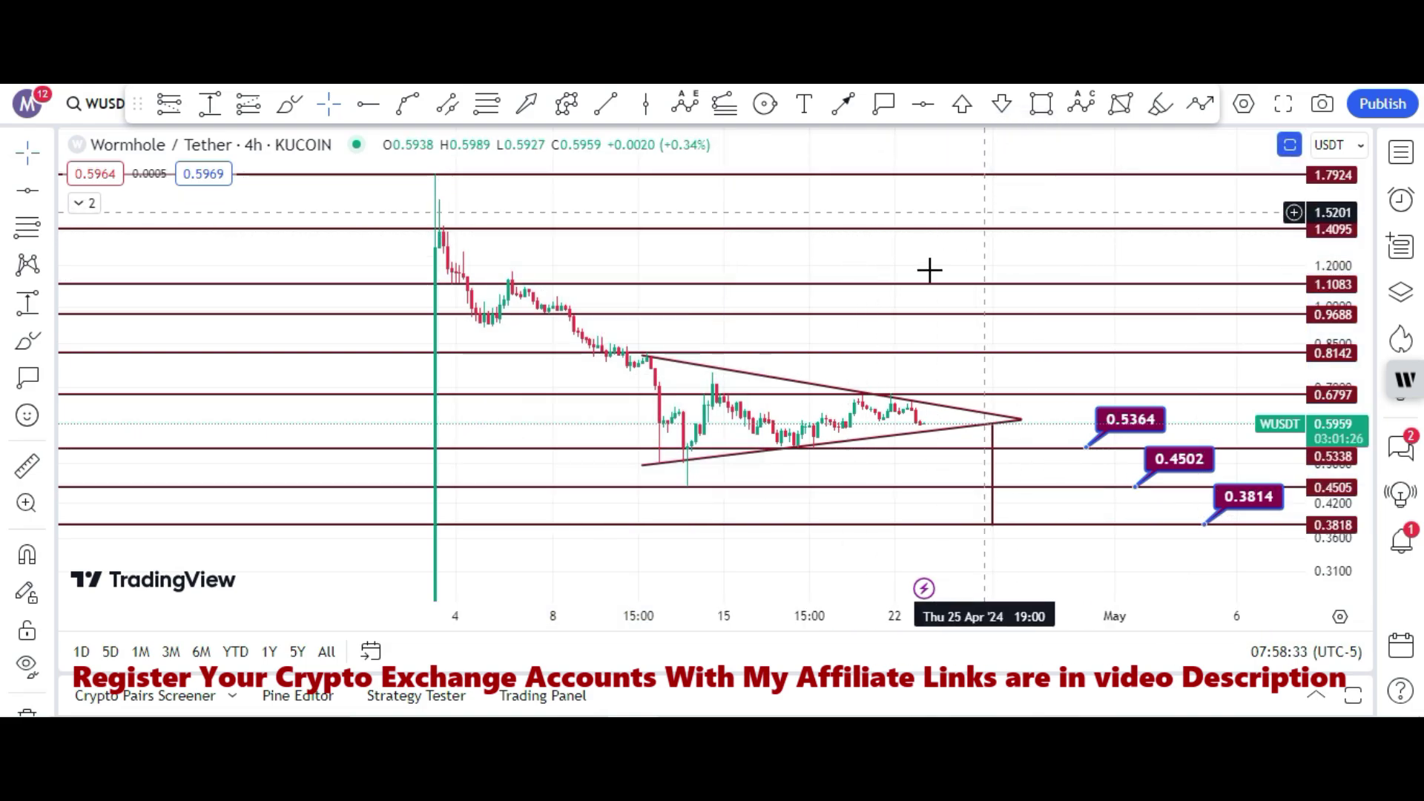
- Start a trend-based Fibonacci extension with its first anchor at the 3 April launch candle's low, about 0.2470
drag(1312, 282, 1317, 327)
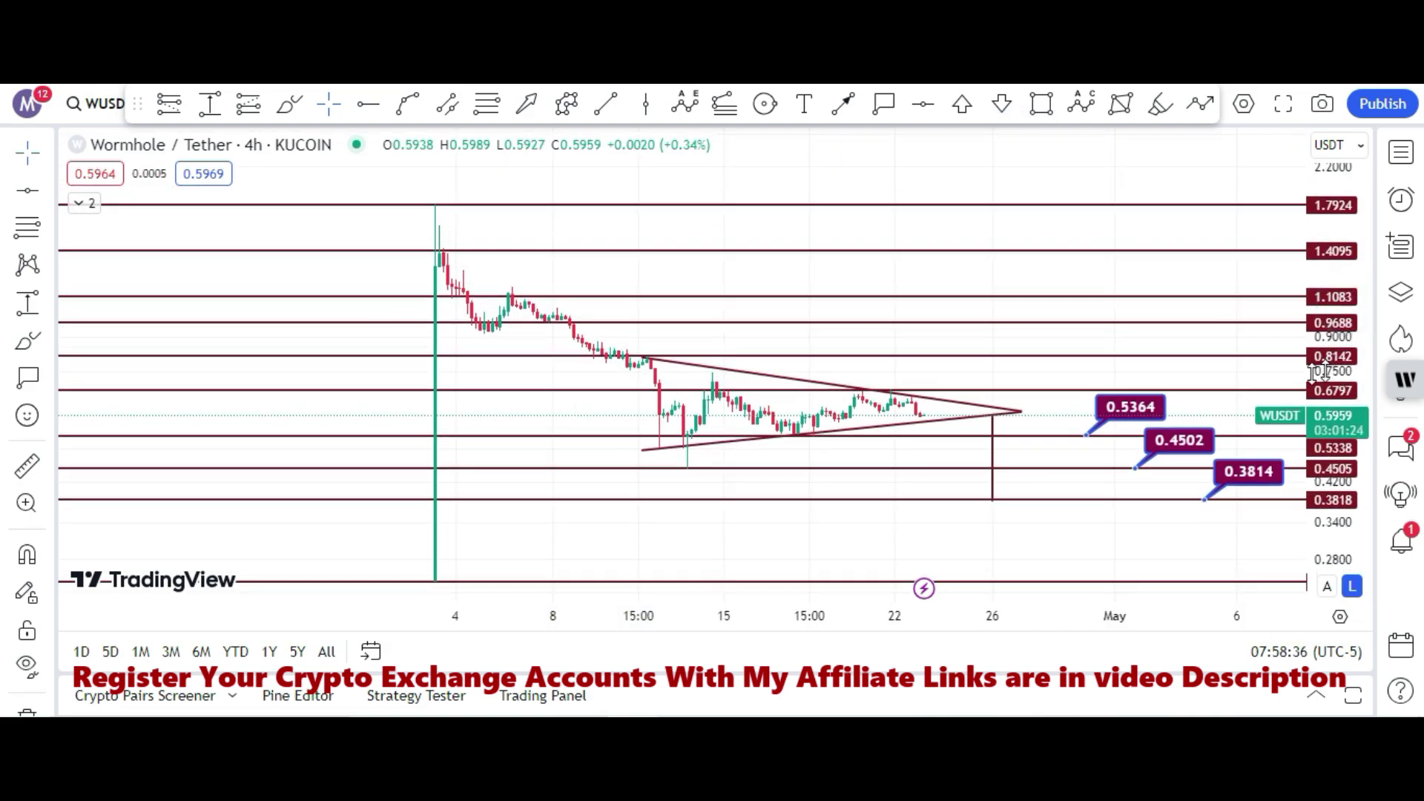
drag(572, 226, 577, 200)
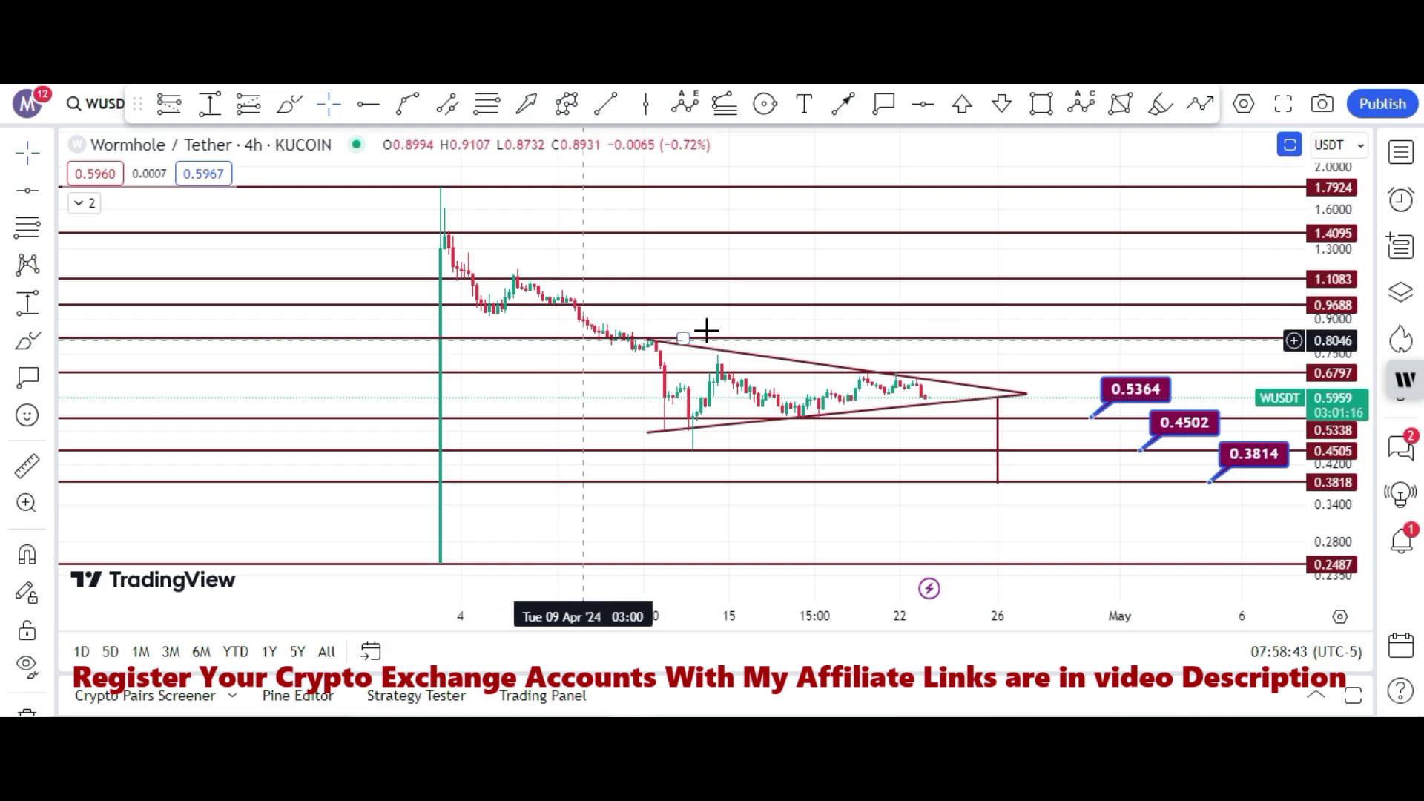
click(725, 117)
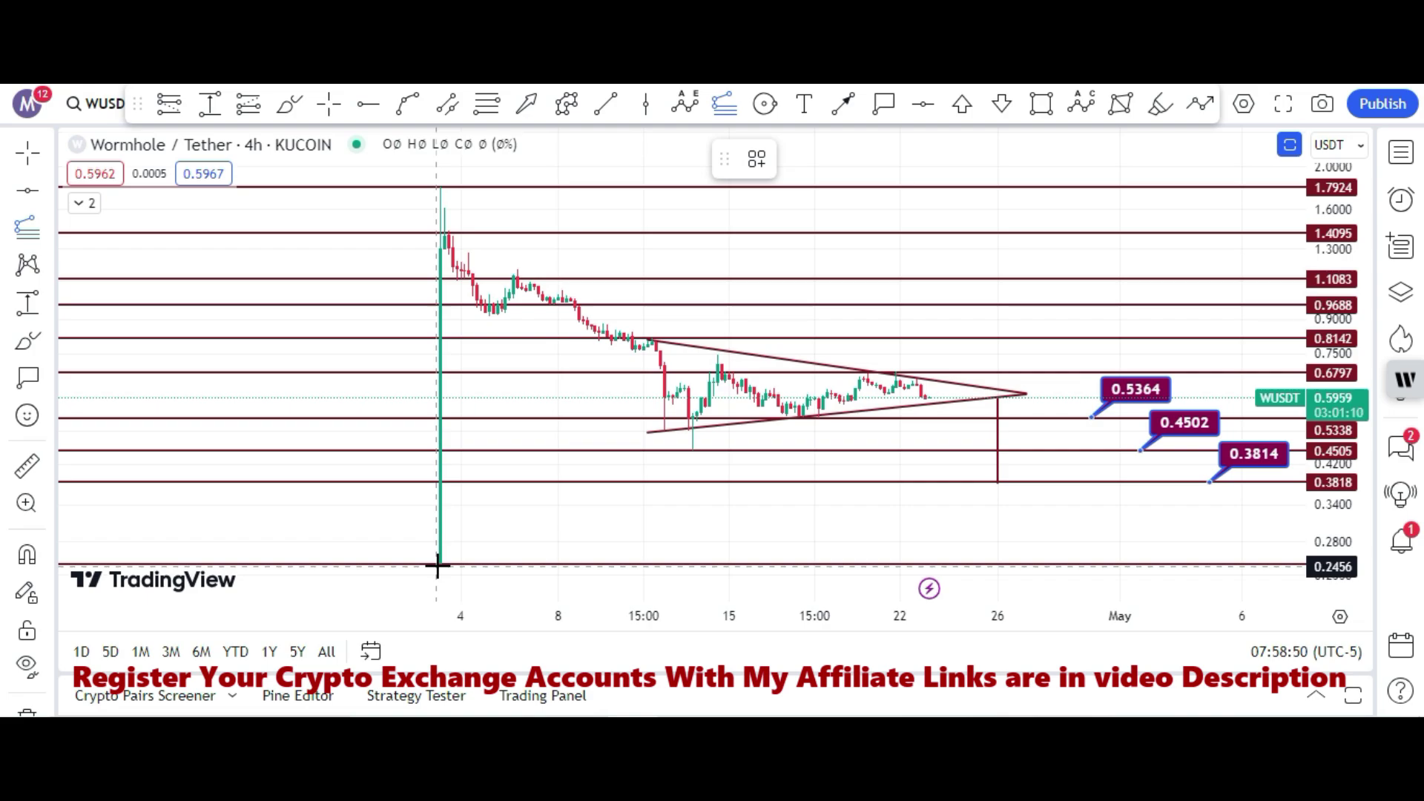
click(437, 565)
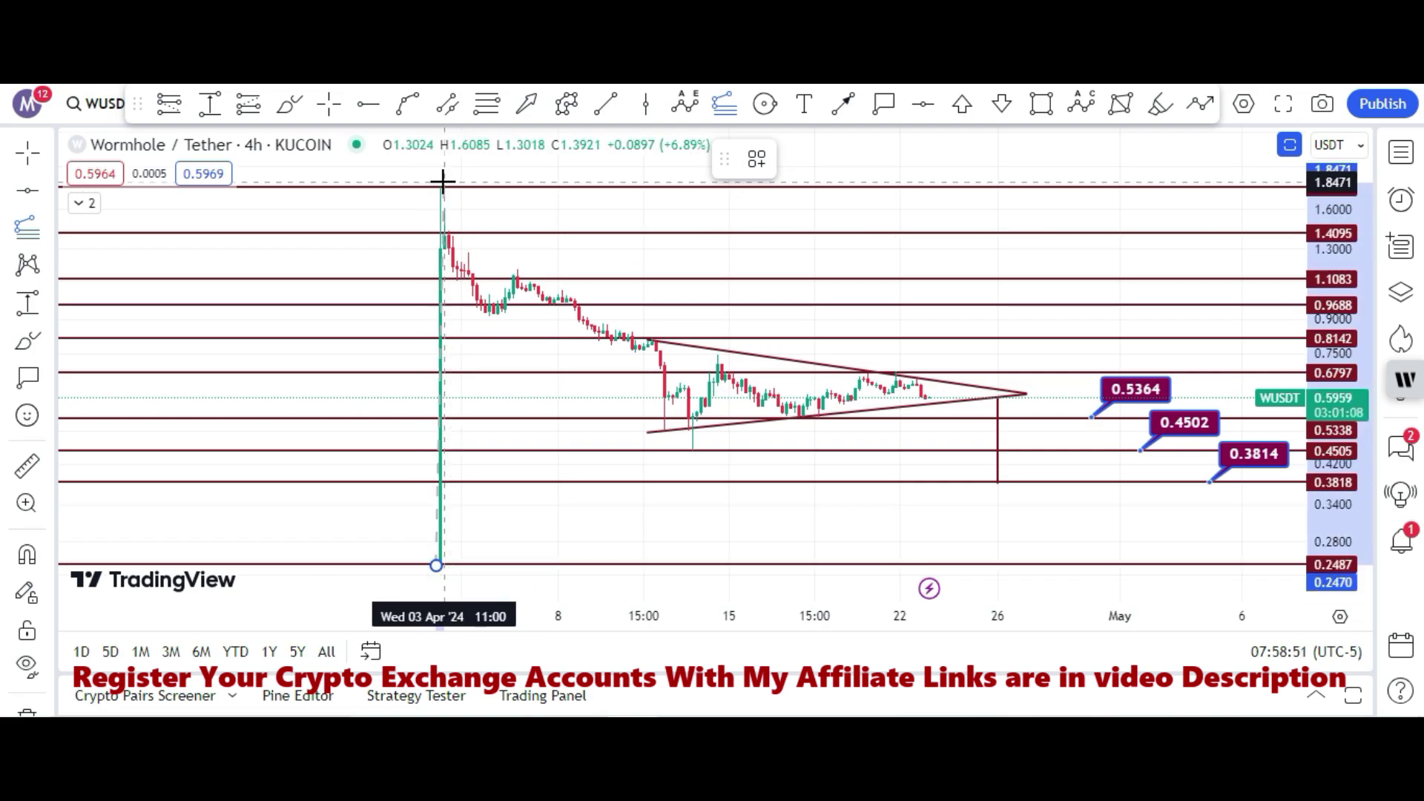